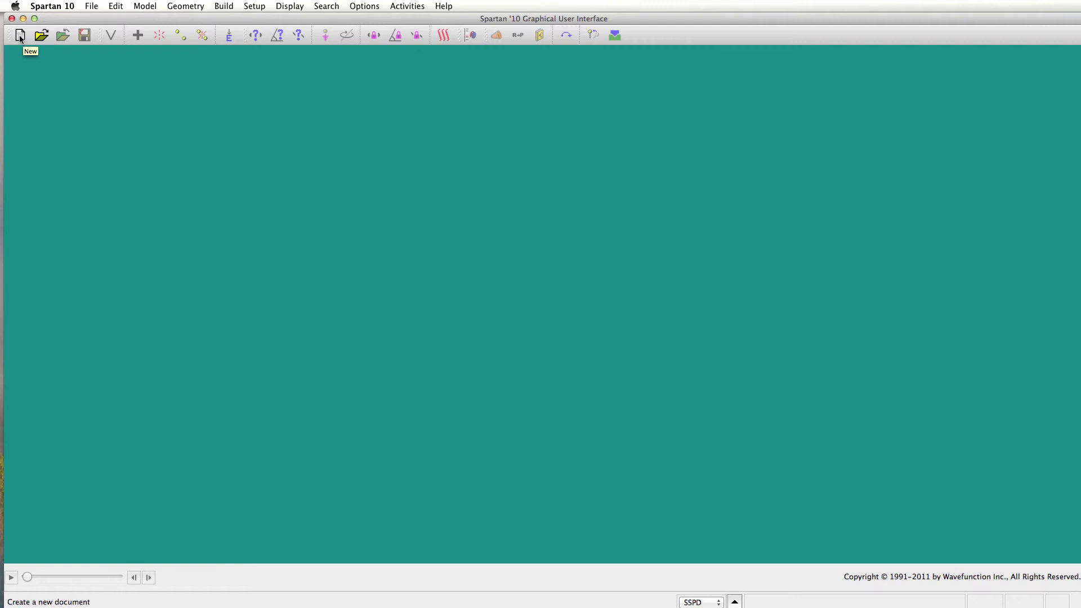
# Step: Start a new document and load the sp3 nitrogen (Nsp3) fragment in the Model Kit
pyautogui.click(20, 36)
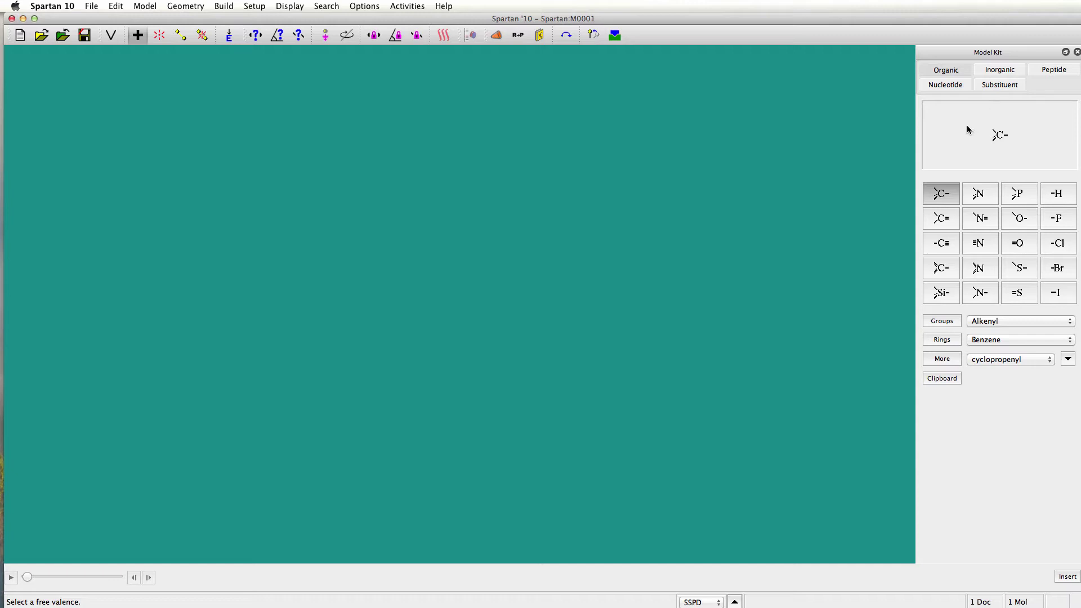
pyautogui.click(984, 69)
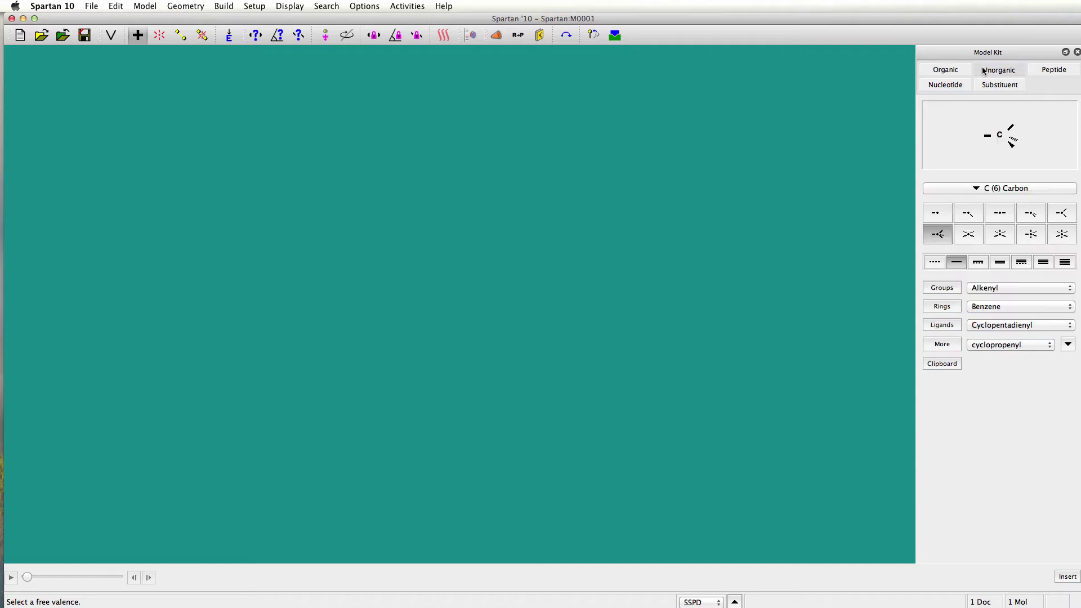
pyautogui.click(946, 70)
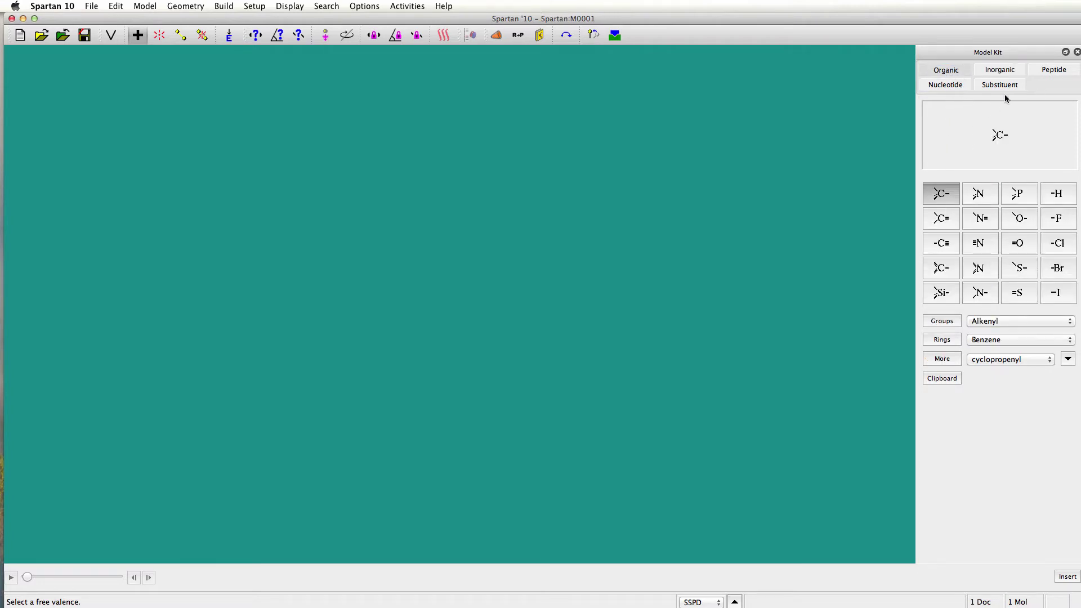
pyautogui.click(983, 196)
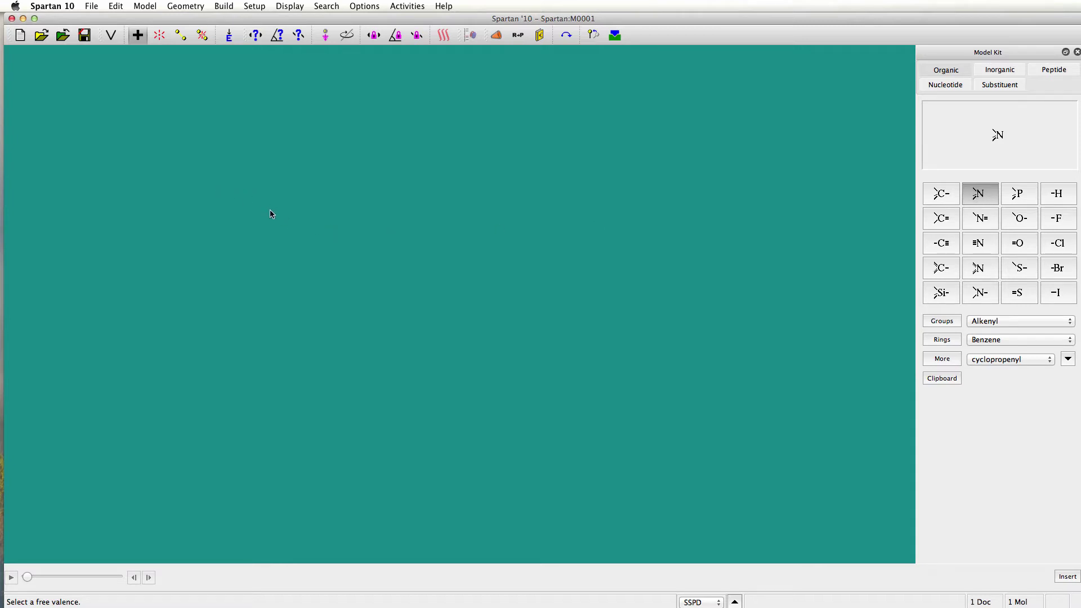
pyautogui.click(396, 271)
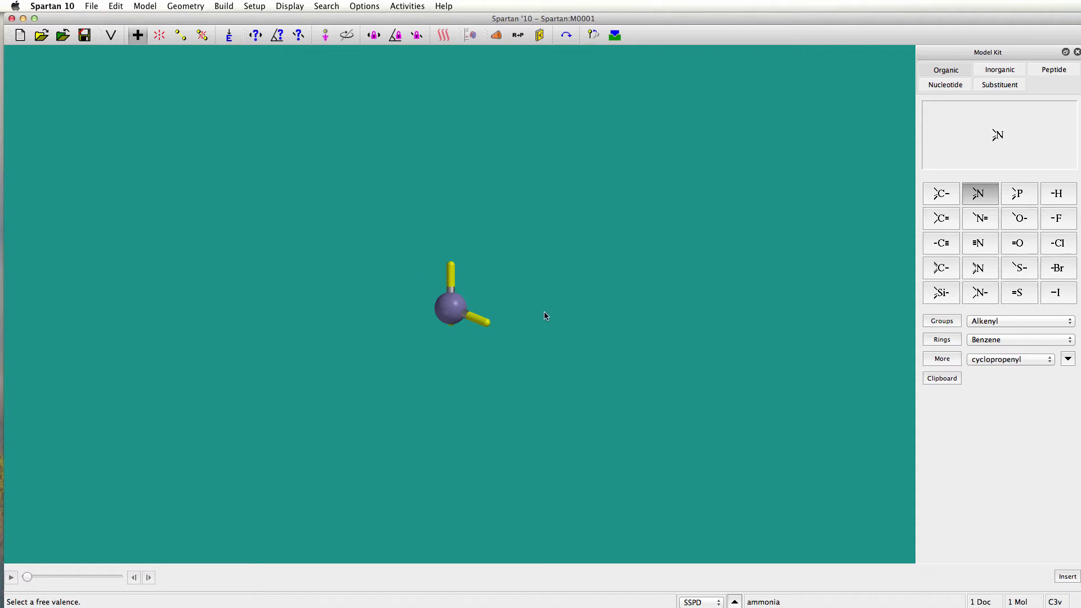
pyautogui.moveTo(545, 316); pyautogui.dragTo(459, 130)
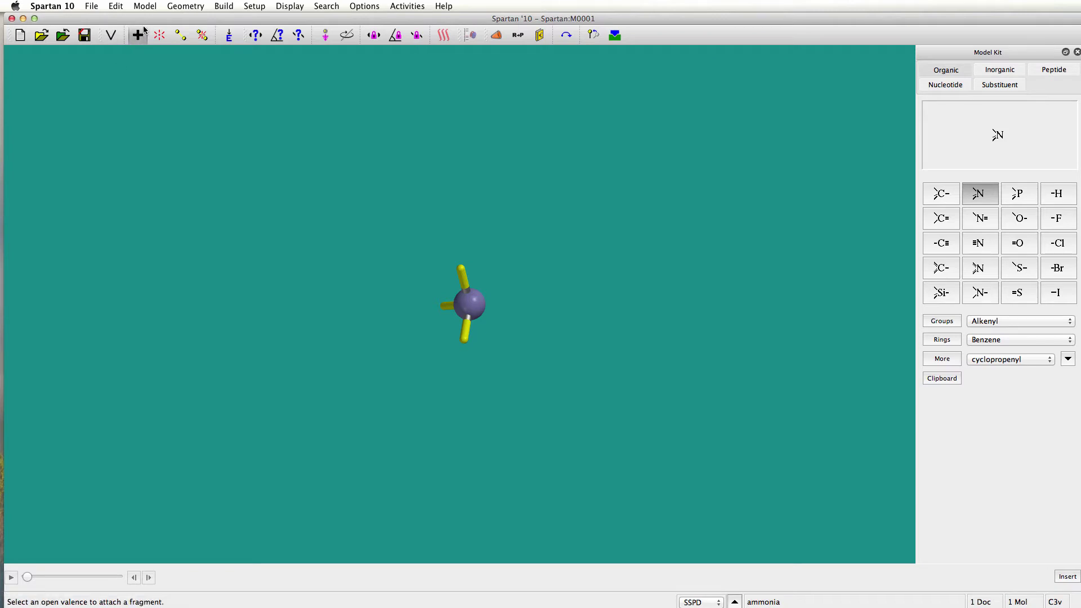
# Step: Exit the builder to see the complete NH3 molecule, then rotate, zoom and pan to inspect it
pyautogui.click(111, 36)
pyautogui.moveTo(640, 415); pyautogui.dragTo(664, 183)
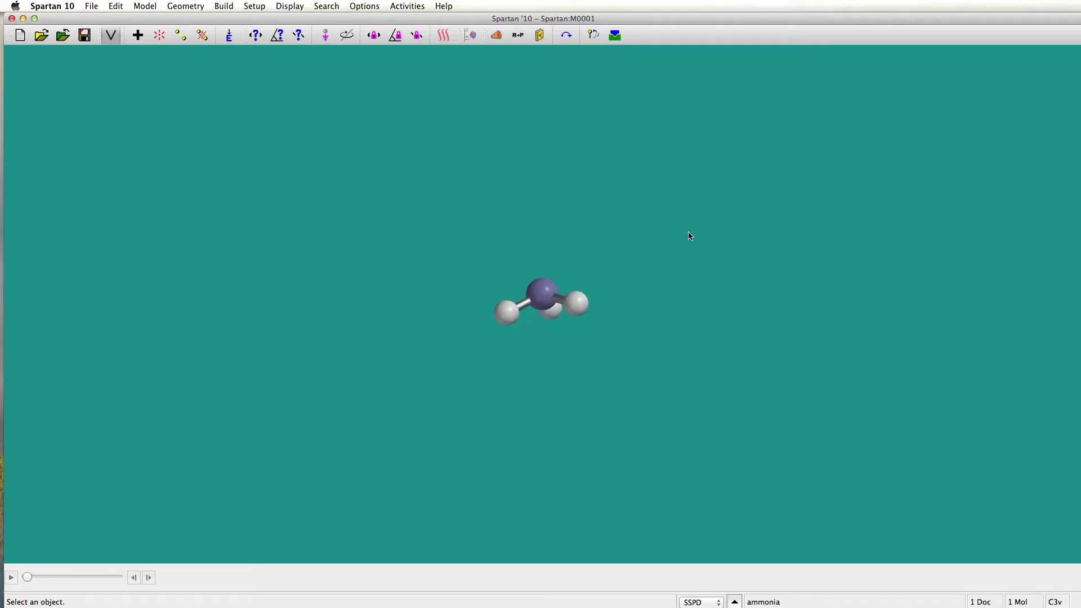
pyautogui.scroll(5, 691, 236)
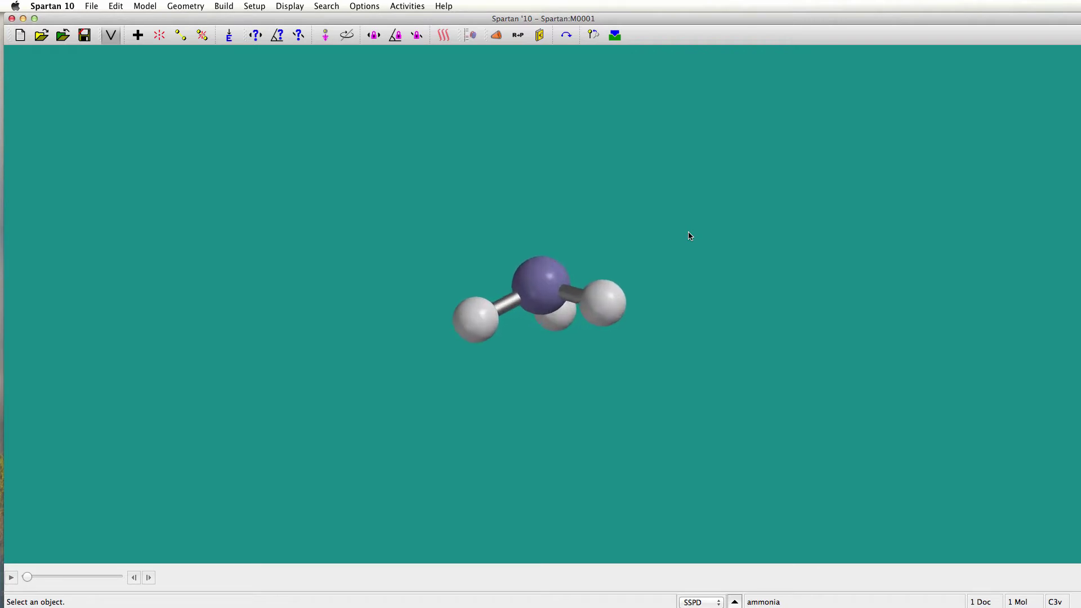
pyautogui.scroll(10, 690, 236)
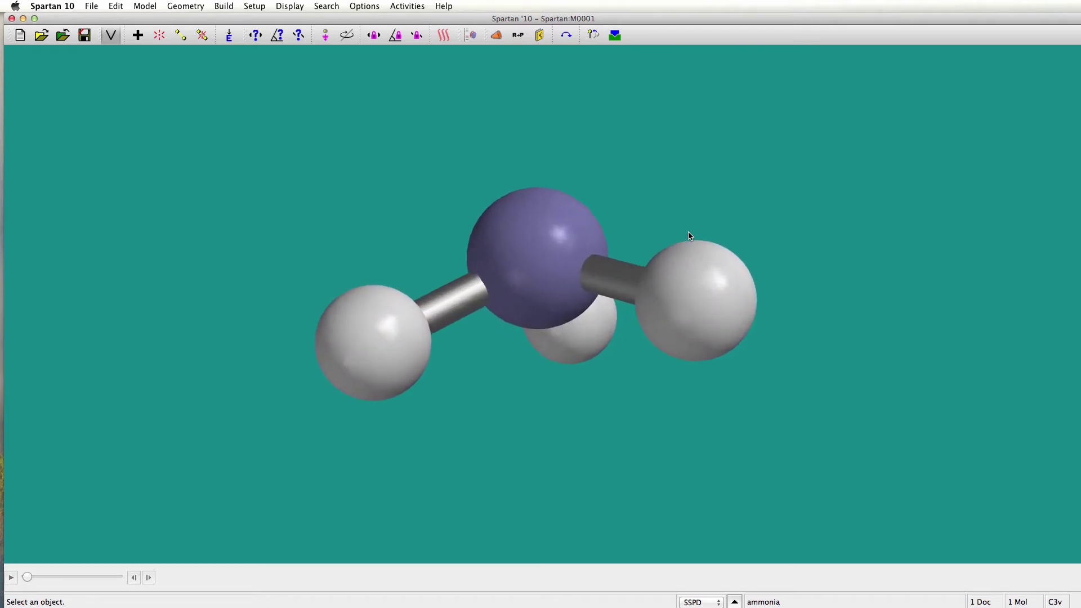
pyautogui.moveTo(821, 332); pyautogui.dragTo(640, 218)
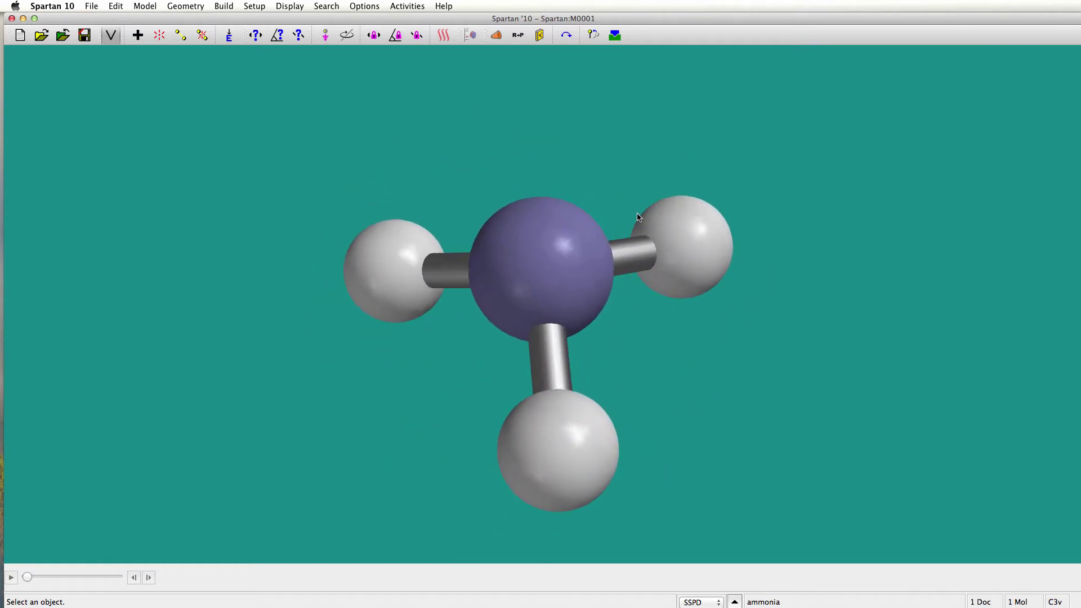
pyautogui.moveTo(639, 217)
pyautogui.mouseDown(button='right')
pyautogui.moveTo(572, 212)
pyautogui.moveTo(734, 224)
pyautogui.moveTo(615, 215)
pyautogui.moveTo(665, 204)
pyautogui.moveTo(637, 197)
pyautogui.mouseUp(button='right')
pyautogui.moveTo(639, 265); pyautogui.dragTo(514, 206)
pyautogui.scroll(-5, 514, 206)
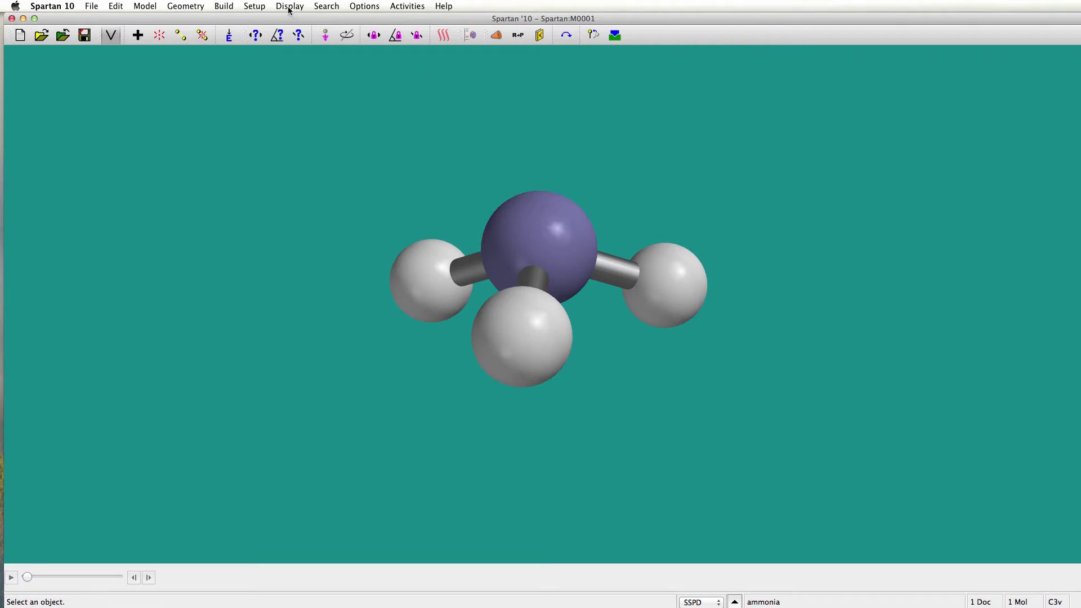
# Step: Set up an Equilibrium Geometry calculation using Density Functional B3LYP with the 6-31G* basis set
pyautogui.click(253, 7)
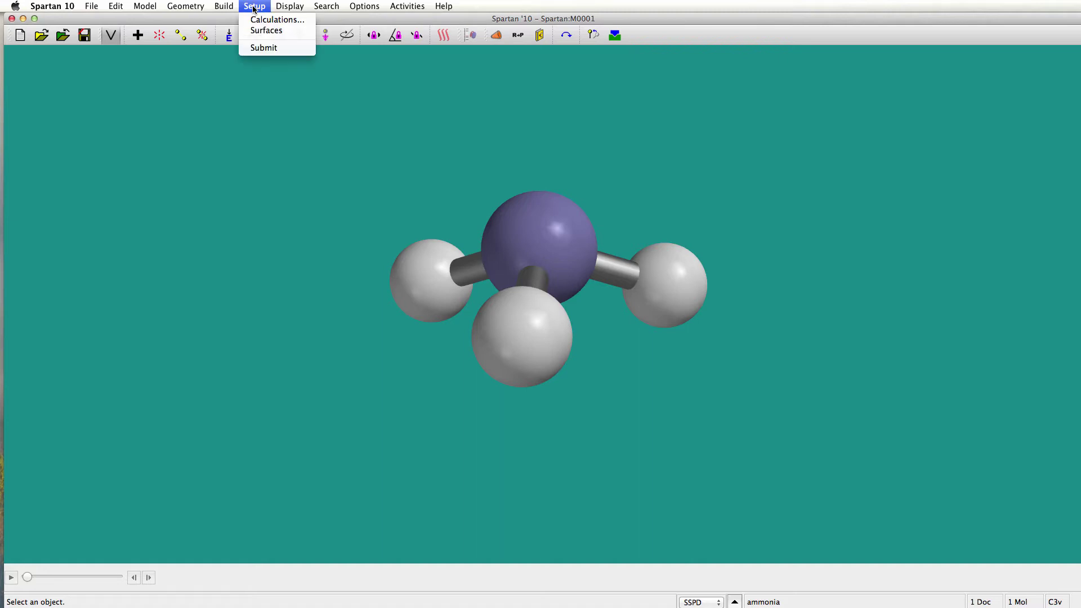
pyautogui.click(255, 20)
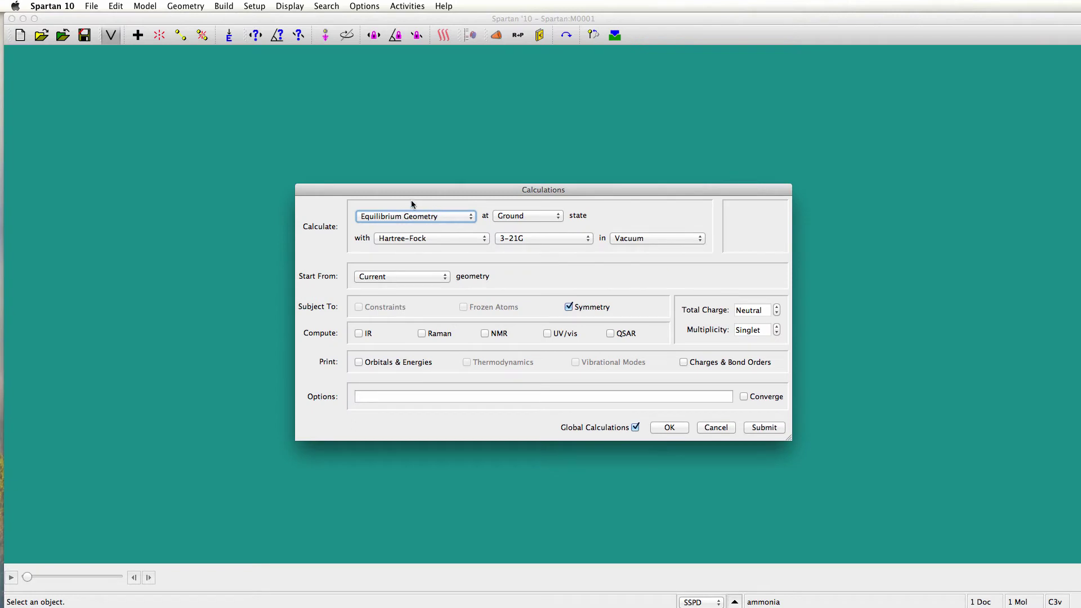
pyautogui.click(472, 217)
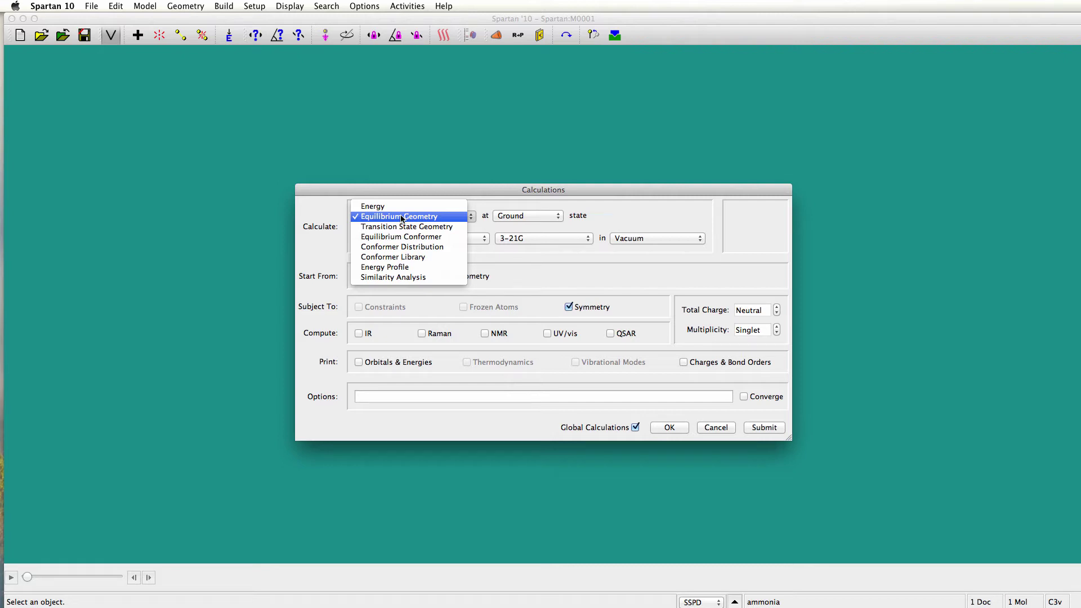
pyautogui.click(578, 221)
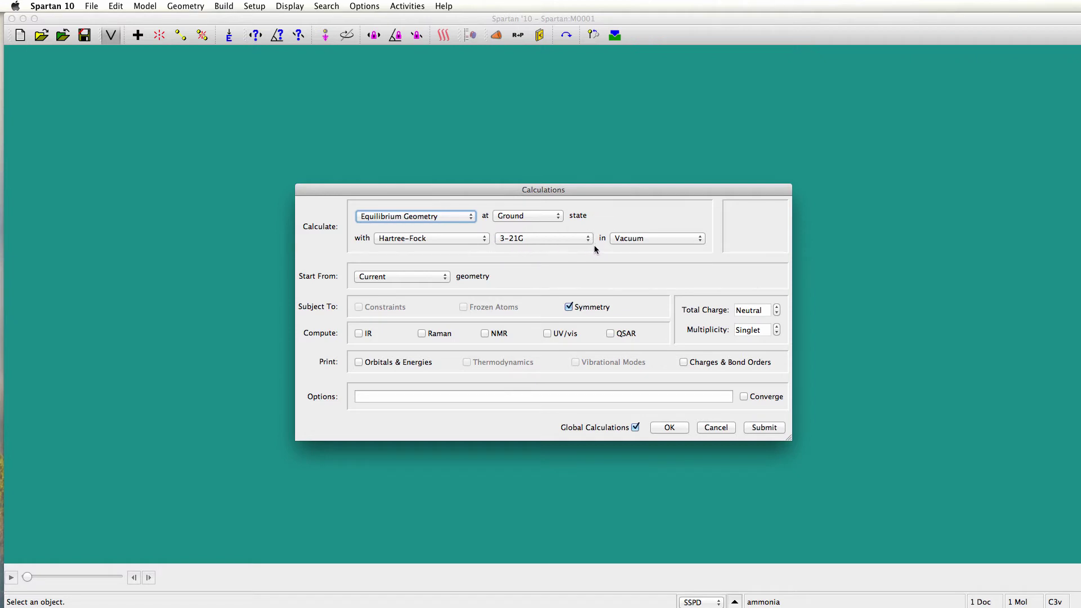
pyautogui.click(485, 240)
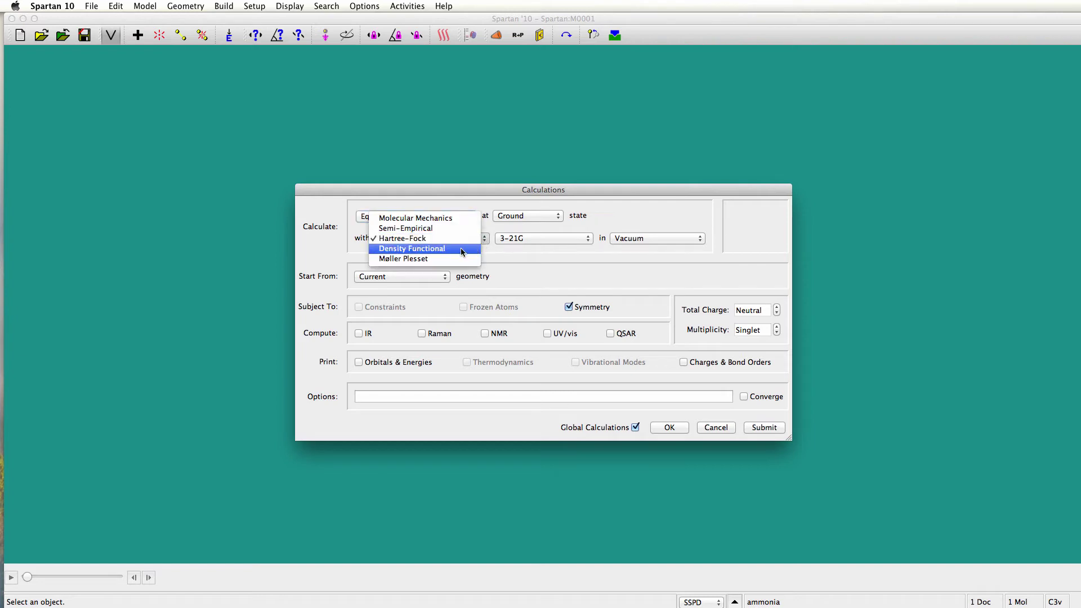
pyautogui.click(462, 250)
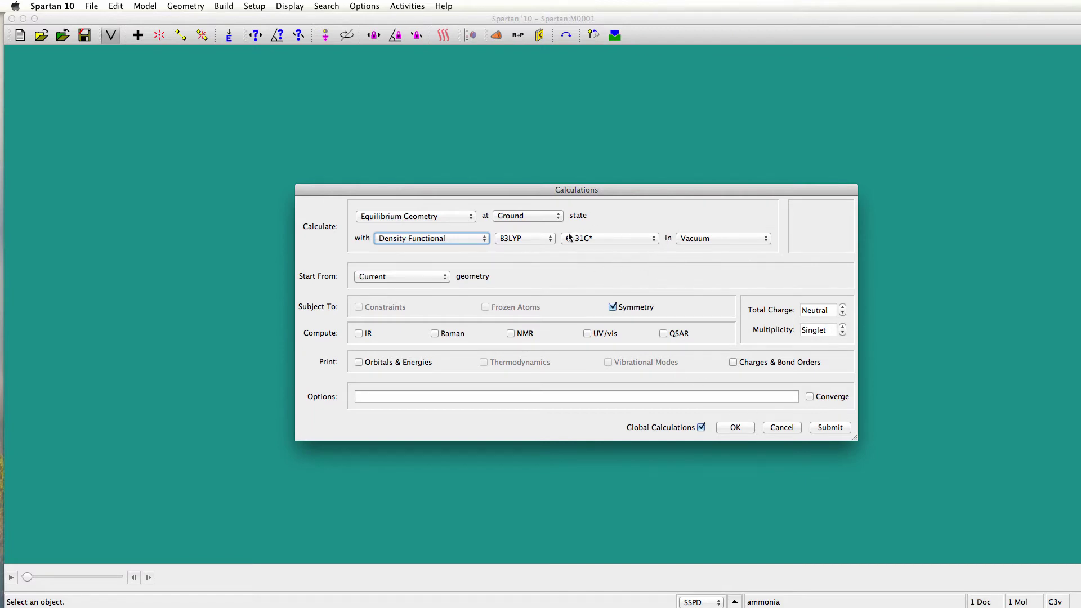
pyautogui.click(651, 241)
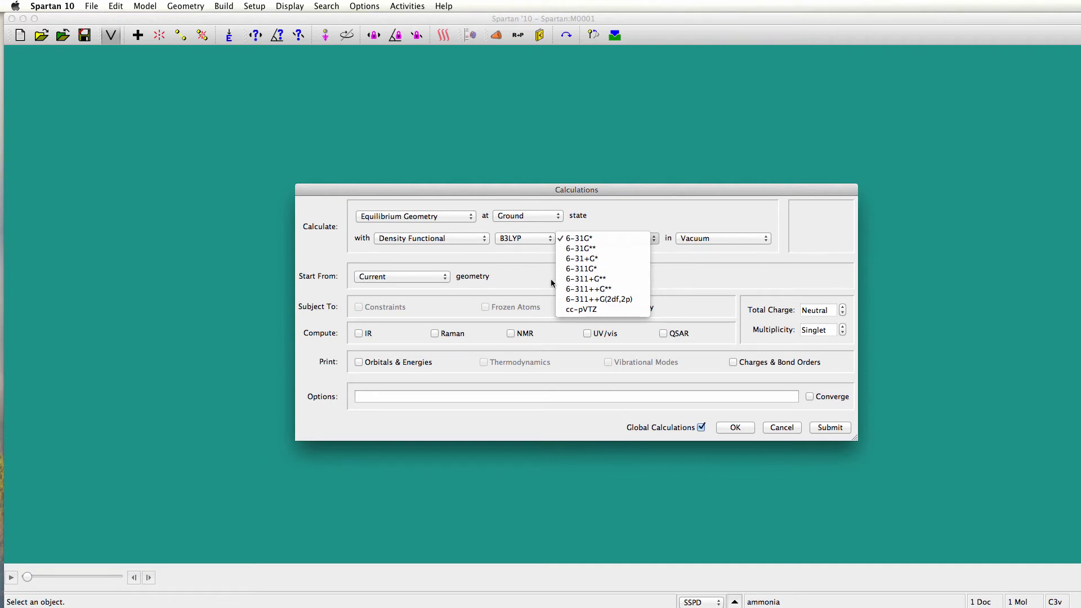
pyautogui.click(676, 262)
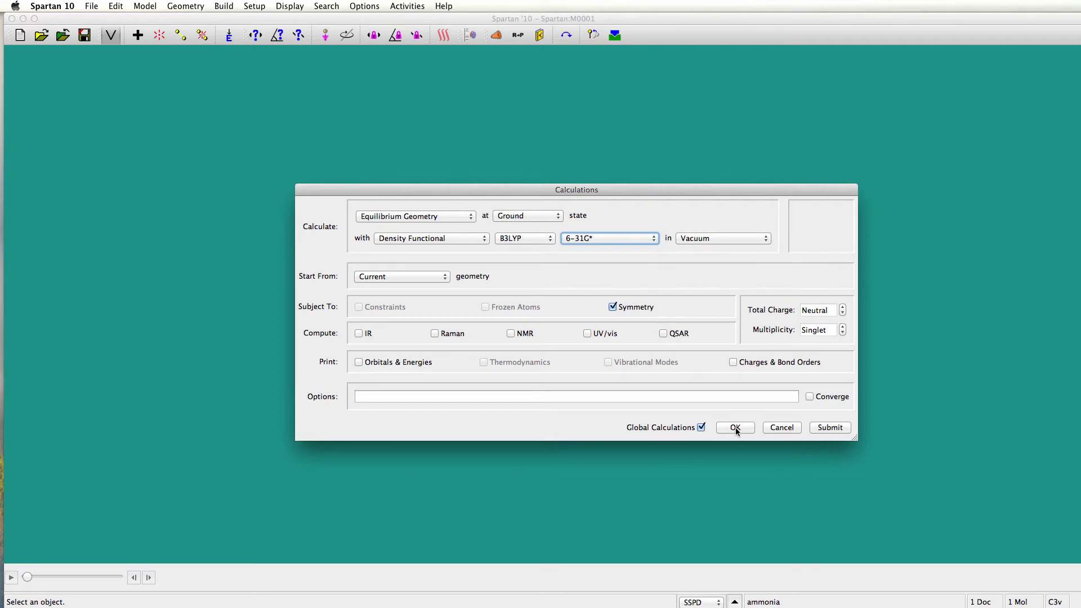
# Step: Submit the job saved as 'ammonia' and acknowledge its start and completion alerts
pyautogui.click(829, 427)
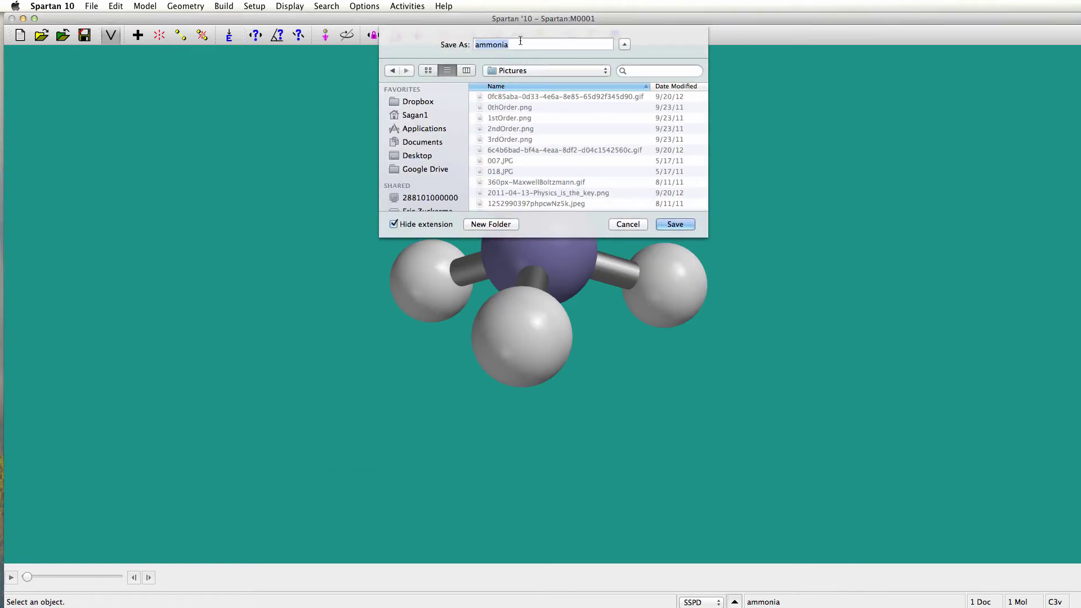
pyautogui.click(673, 225)
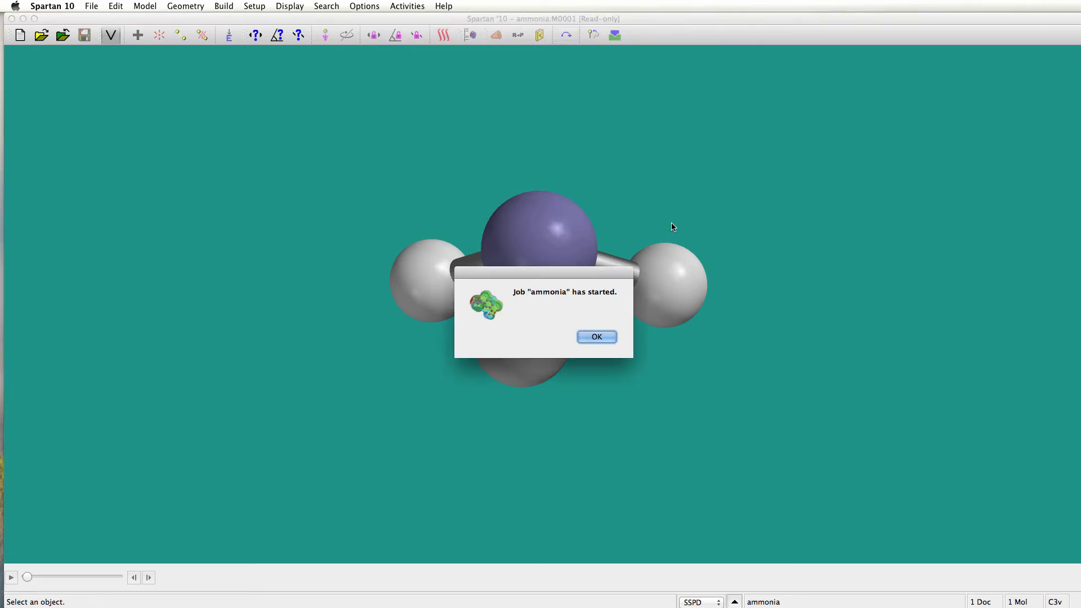
pyautogui.click(598, 338)
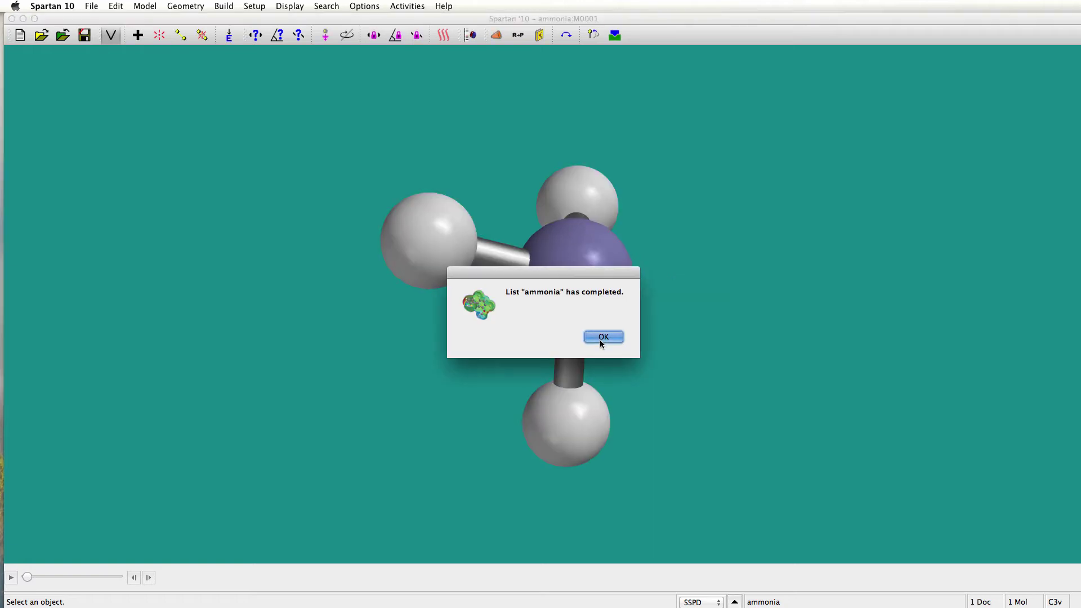
pyautogui.click(600, 338)
pyautogui.moveTo(695, 357); pyautogui.dragTo(673, 157)
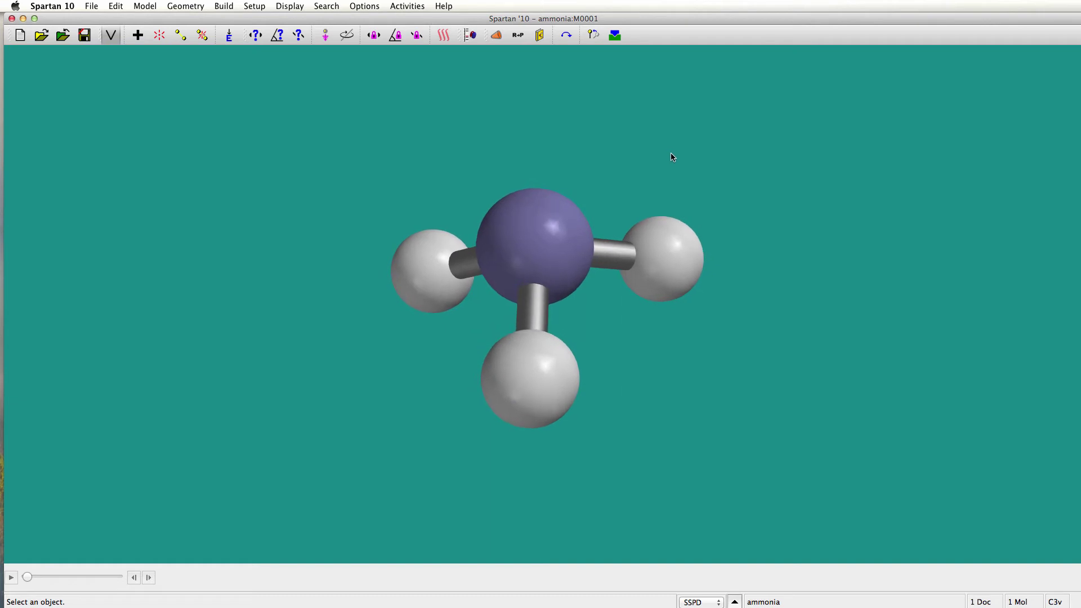
# Step: Measure the N1–H1, N1–H2 and N1–H3 distances, each reading 1.019 Å
pyautogui.click(256, 36)
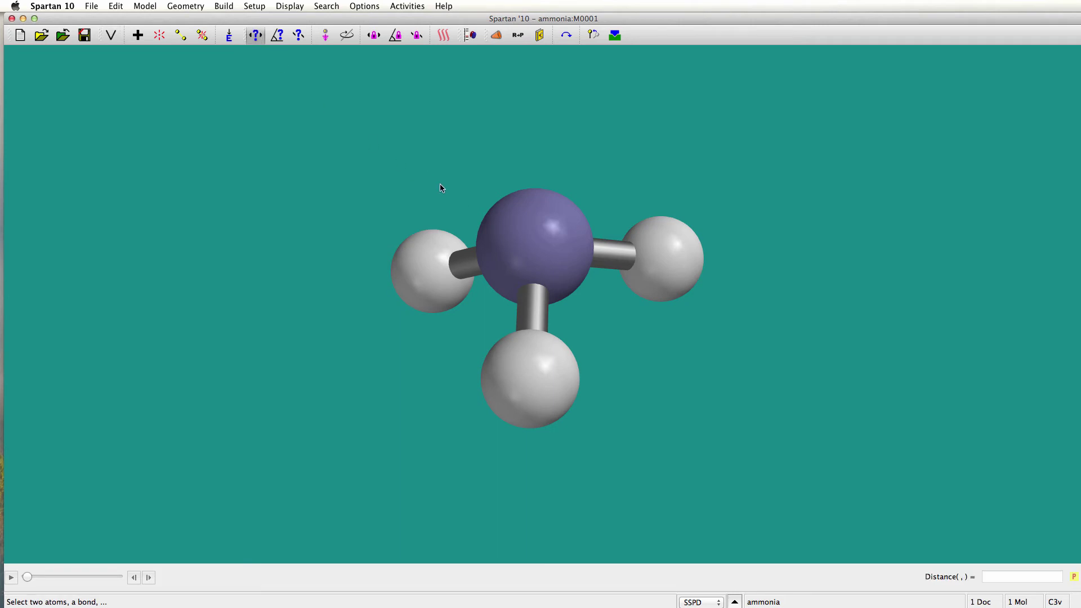
pyautogui.click(529, 245)
pyautogui.click(527, 359)
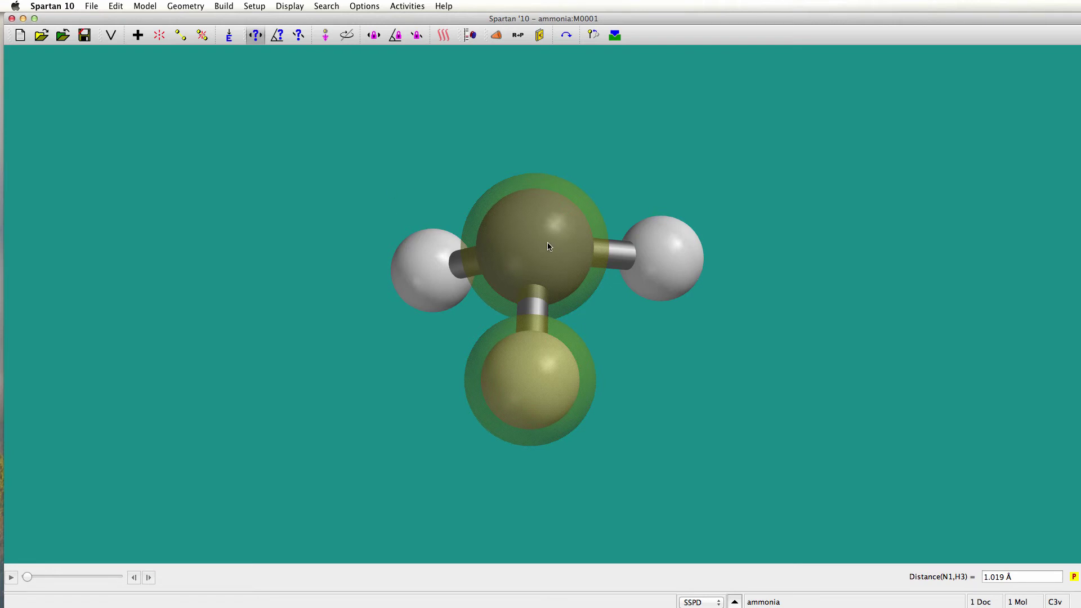
pyautogui.click(483, 228)
pyautogui.click(653, 252)
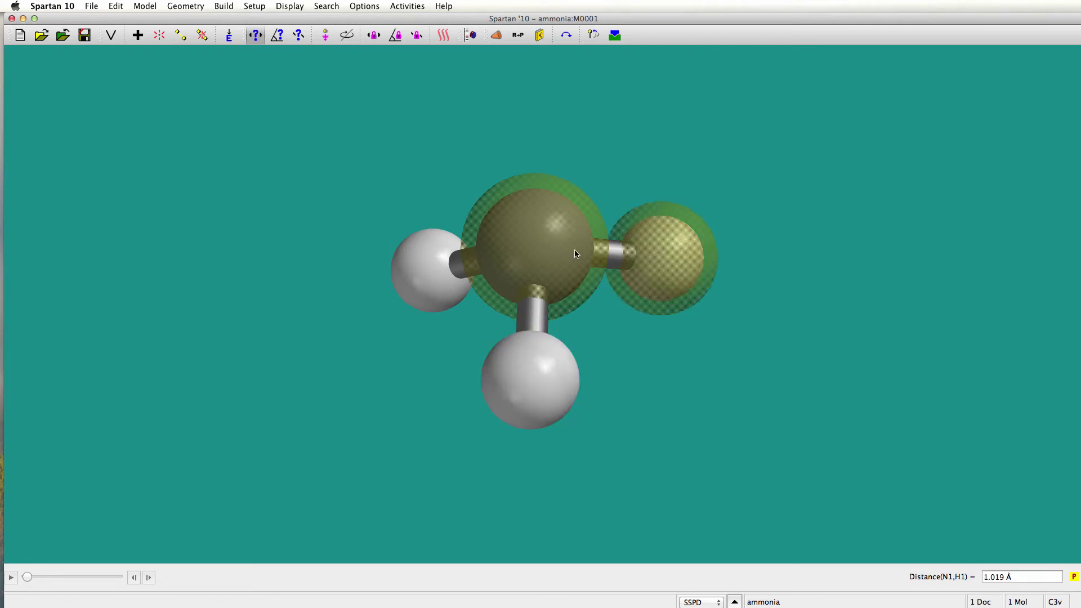
pyautogui.click(549, 253)
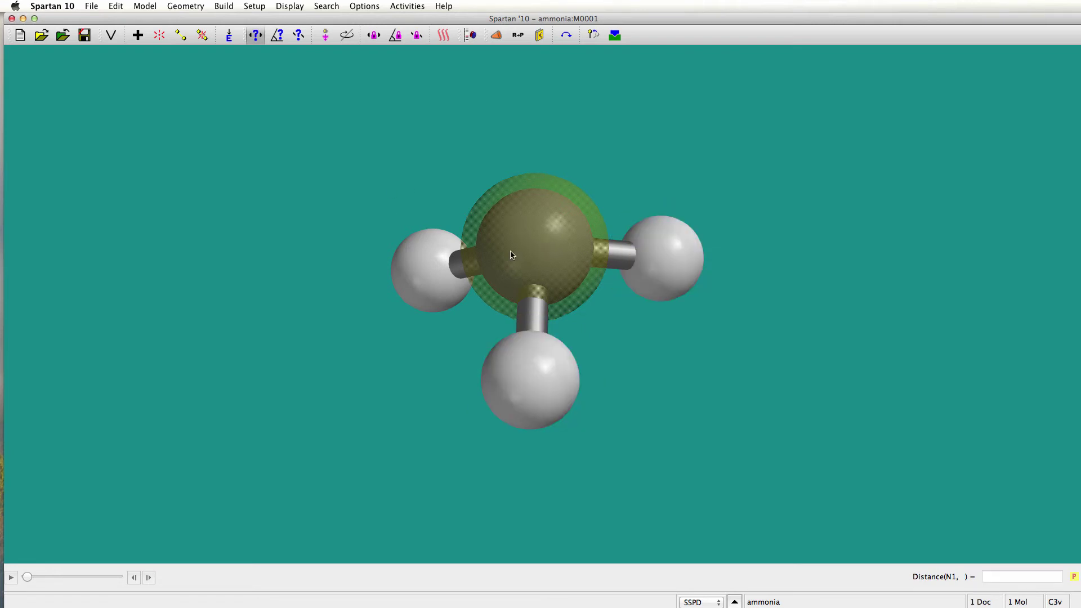
pyautogui.click(445, 260)
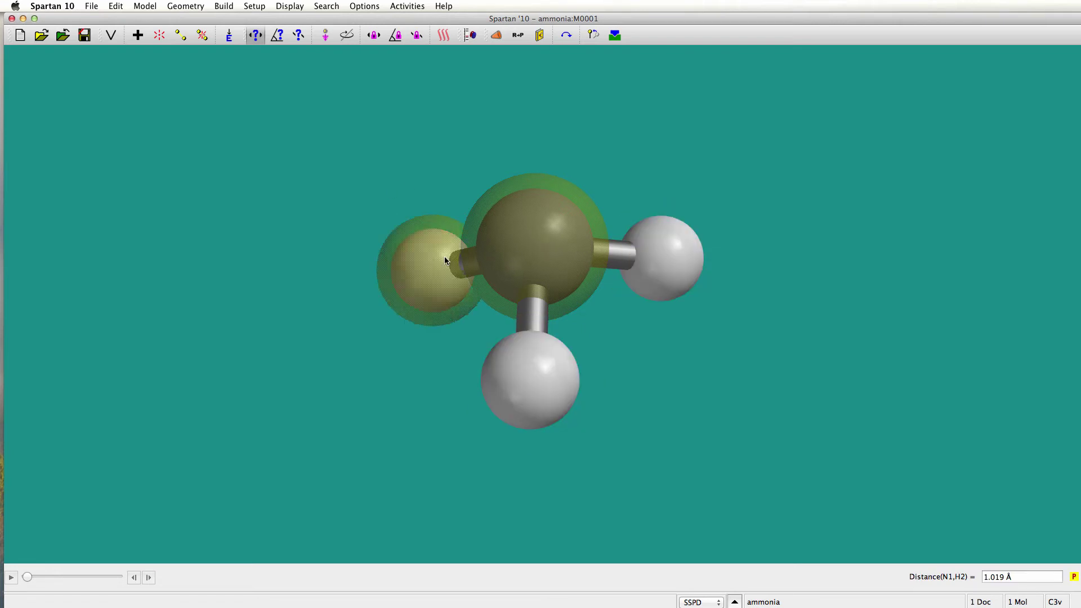
pyautogui.click(523, 245)
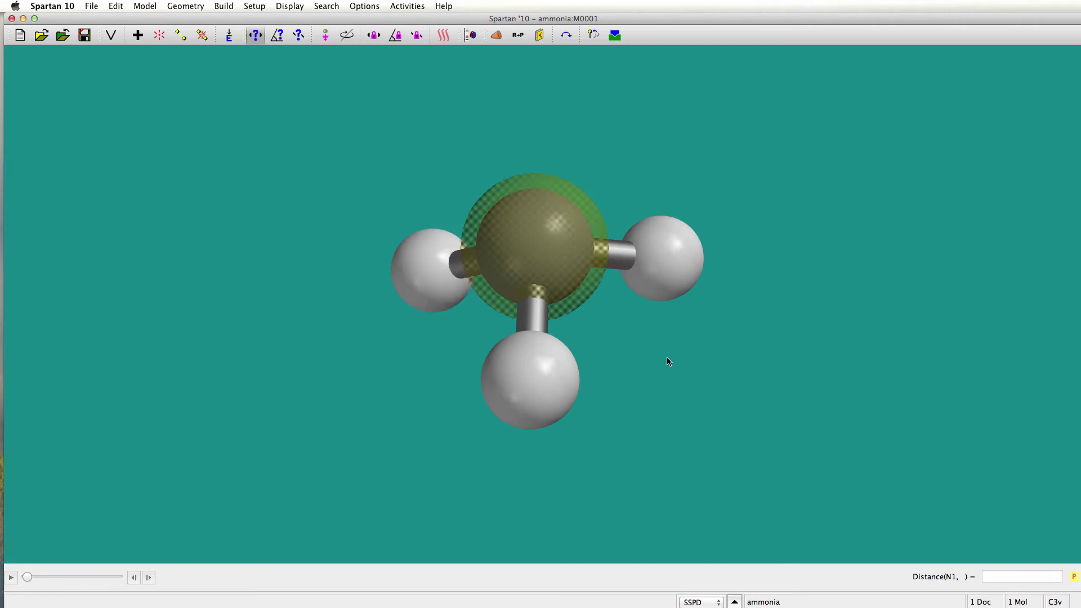
pyautogui.moveTo(667, 361); pyautogui.dragTo(756, 200)
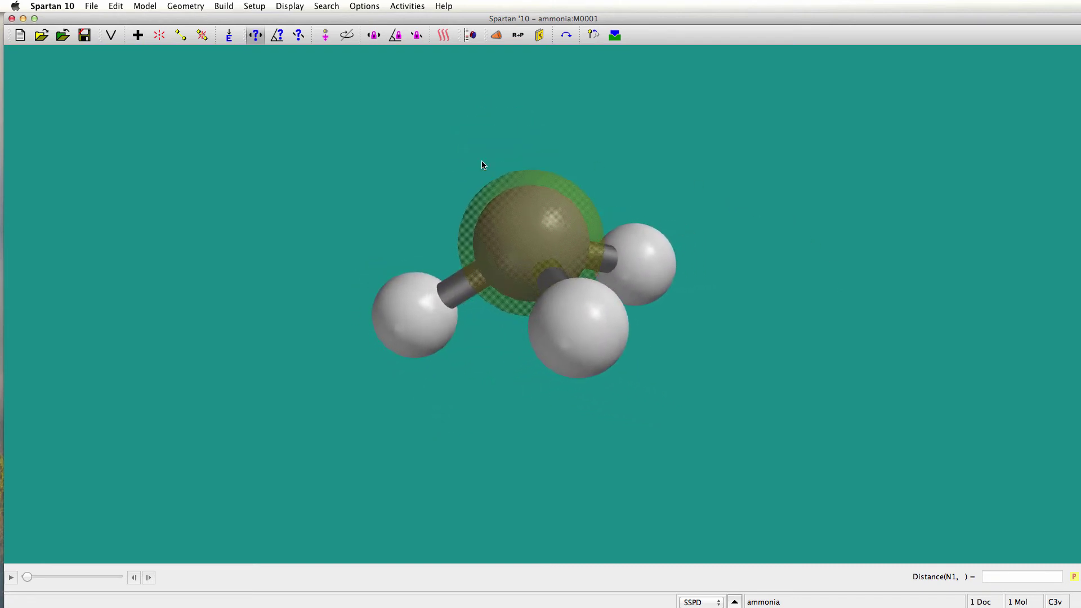
# Step: Measure the H2–N1–H3 bond angle, reading 105.76°
pyautogui.click(277, 35)
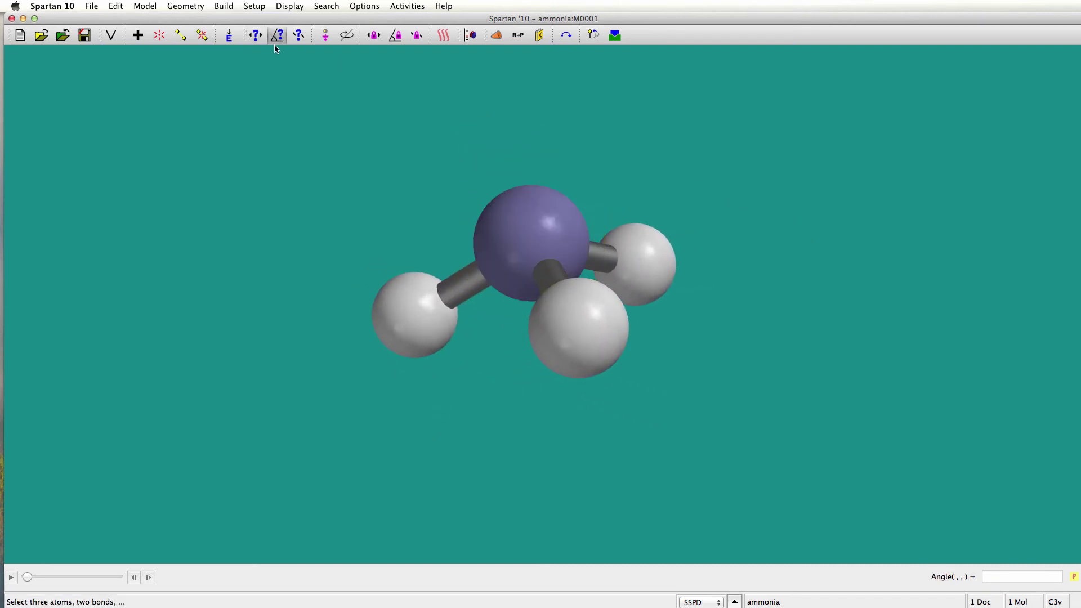
pyautogui.moveTo(323, 276)
pyautogui.mouseDown()
pyautogui.moveTo(321, 263)
pyautogui.moveTo(343, 270)
pyautogui.mouseUp()
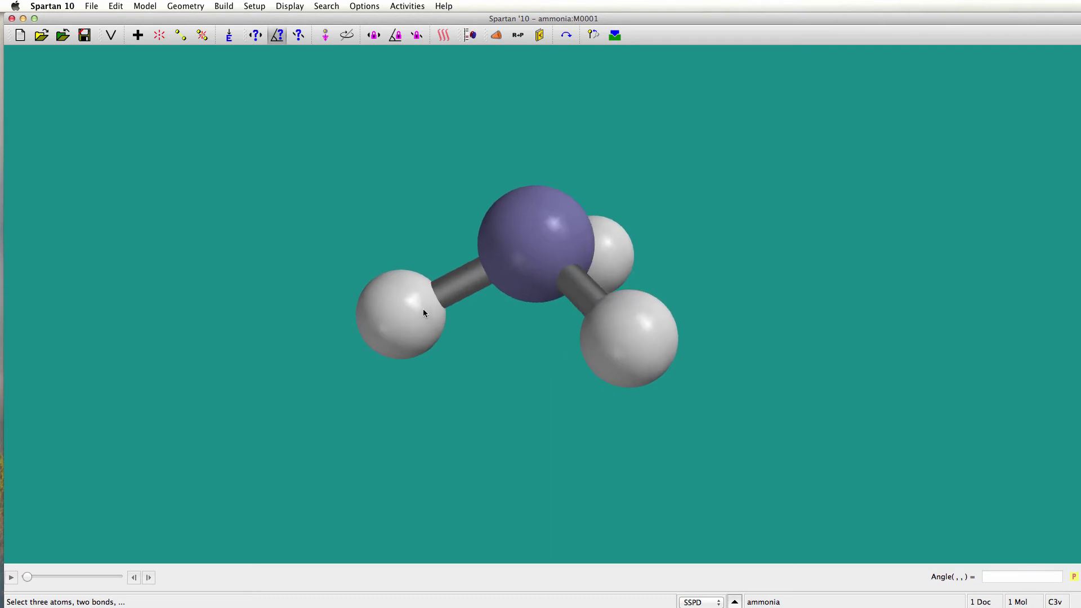
pyautogui.click(408, 319)
pyautogui.click(523, 257)
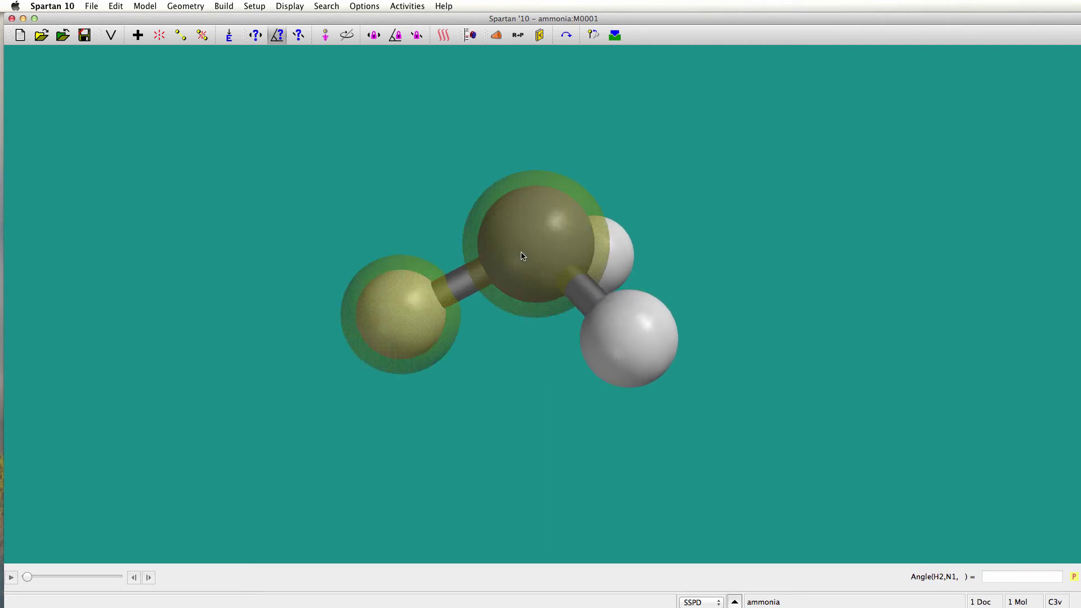
pyautogui.click(612, 333)
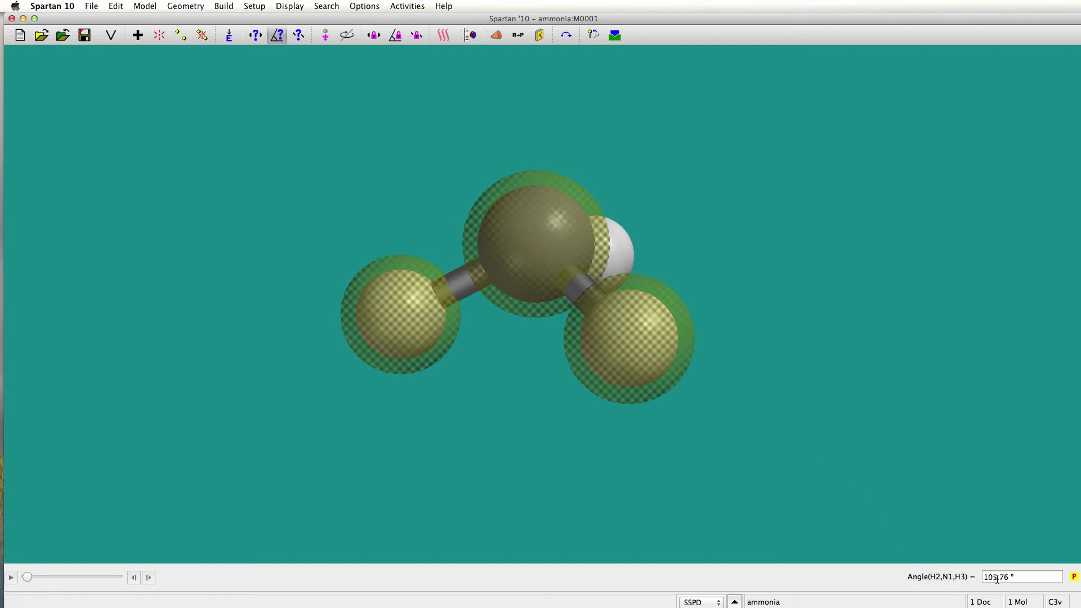
pyautogui.moveTo(857, 480); pyautogui.dragTo(529, 505)
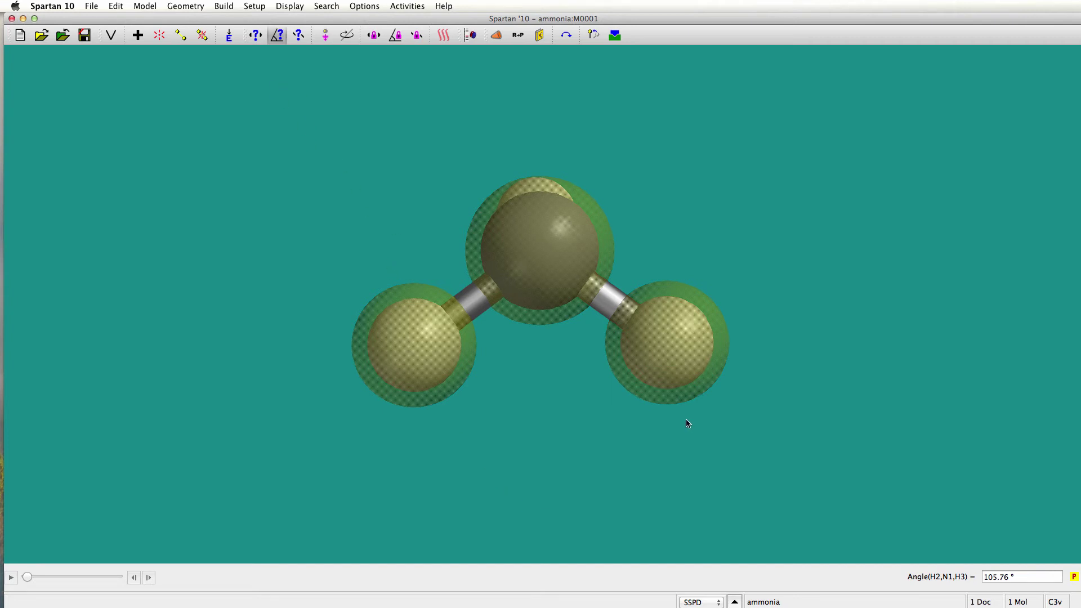
pyautogui.moveTo(768, 408); pyautogui.dragTo(964, 324)
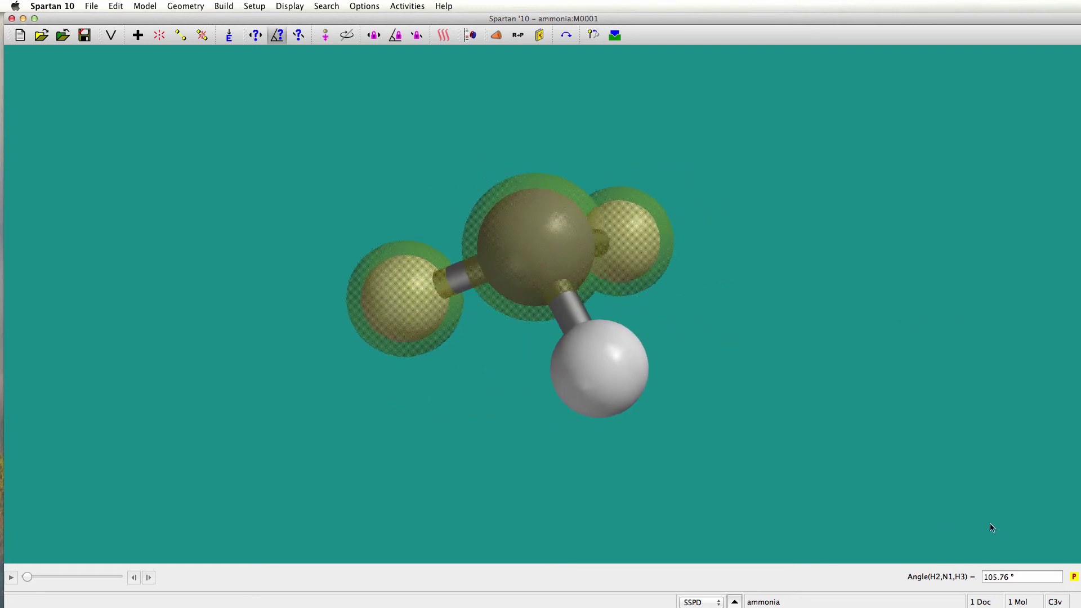
# Step: Clear all atom picks and return to the Select tool
pyautogui.click(555, 269)
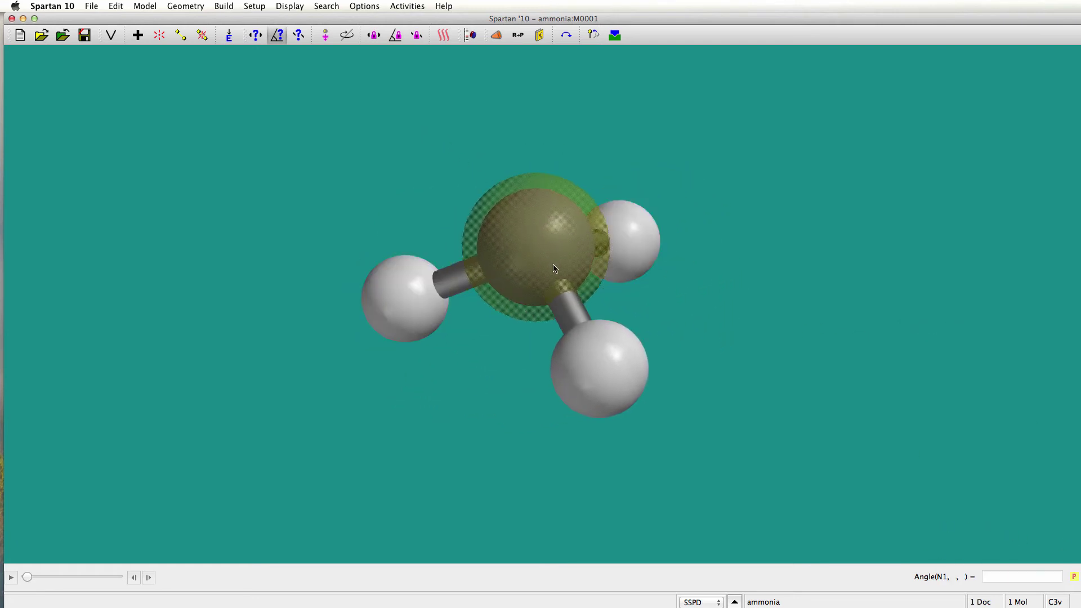
pyautogui.click(278, 40)
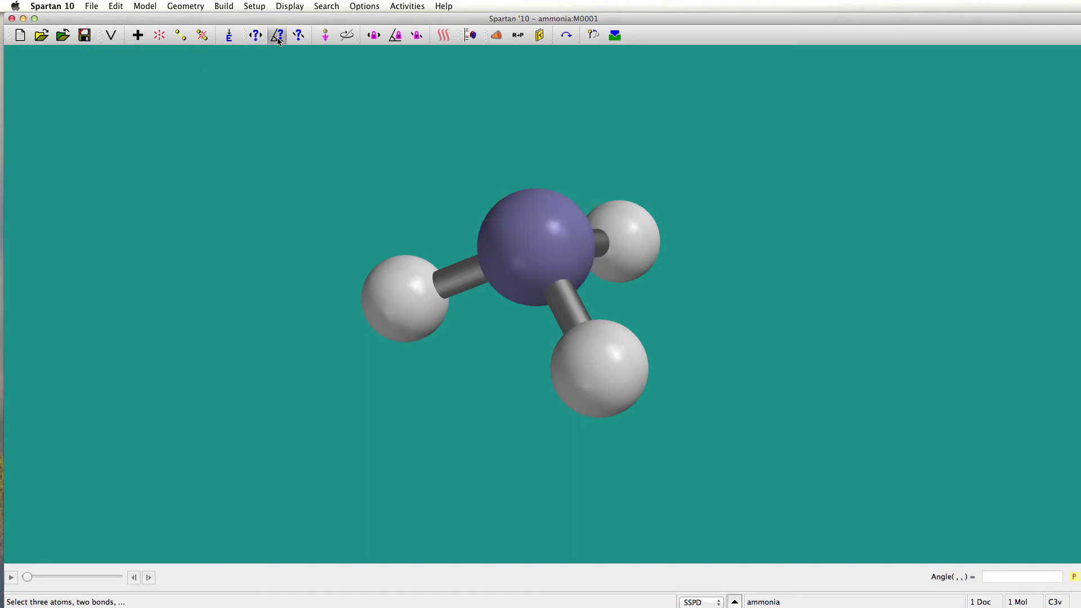
pyautogui.click(113, 37)
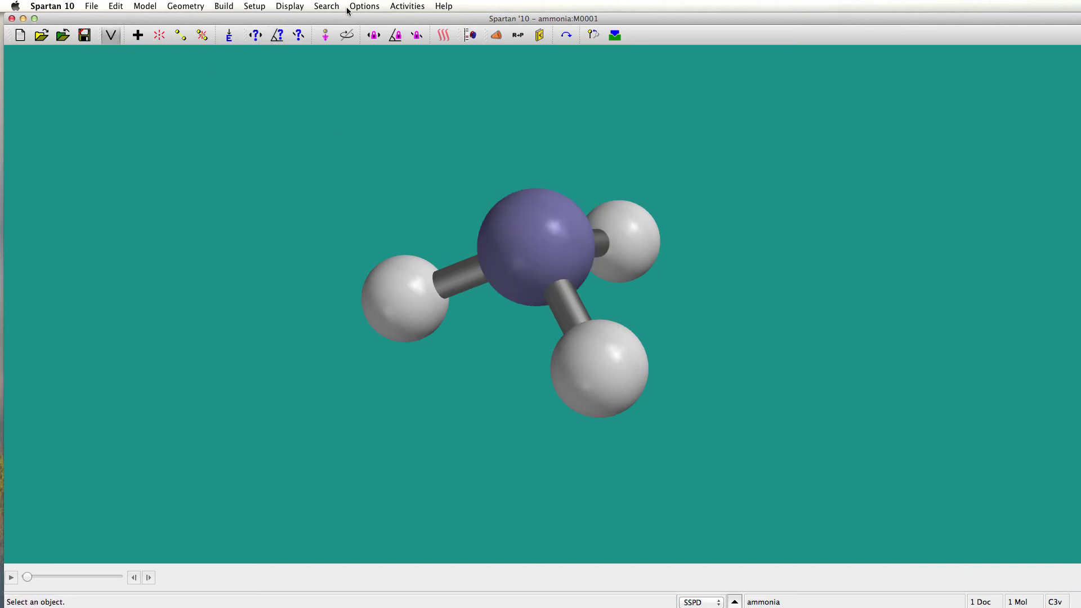
# Step: Show ammonia's Molecule Properties (1.91 debye, C3v) and move the window to the top-left corner
pyautogui.click(294, 6)
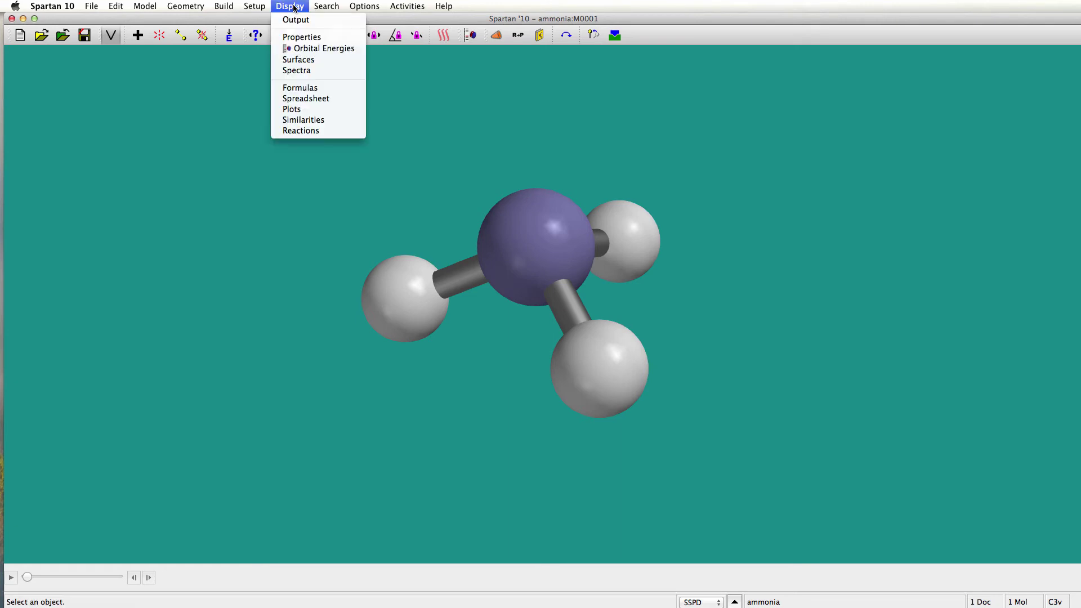
pyautogui.click(296, 38)
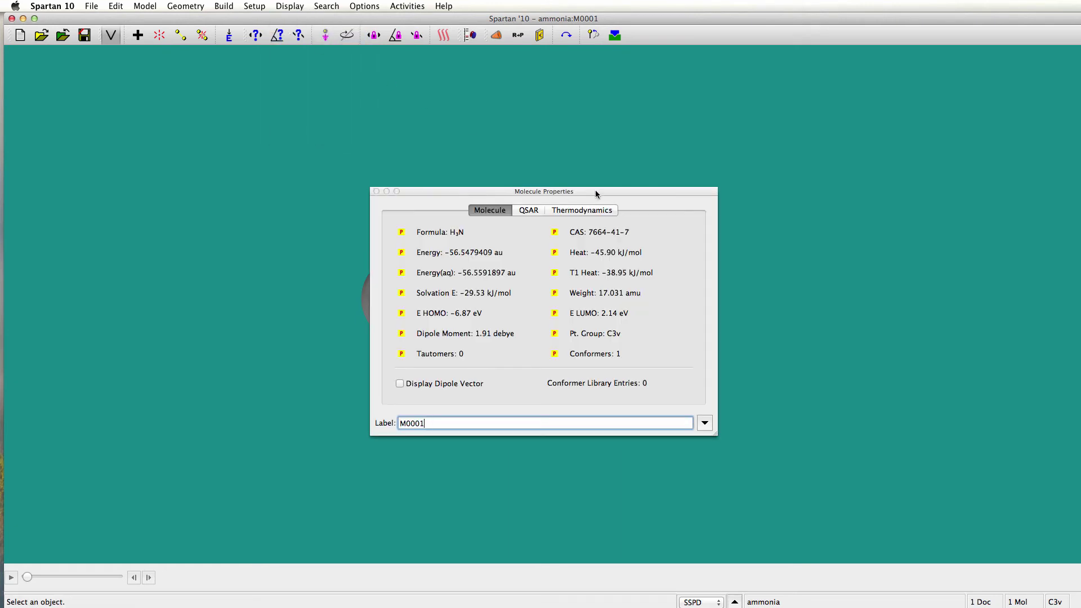
pyautogui.moveTo(600, 191); pyautogui.dragTo(251, 76)
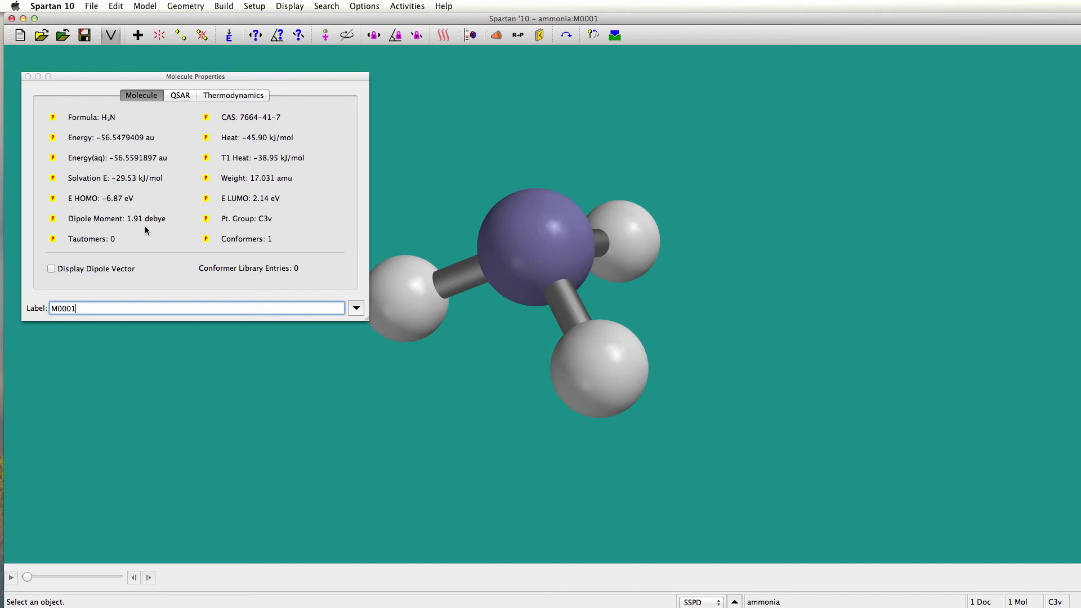
# Step: Turn on Display Dipole Vector, then zoom out and rotate ammonia to view the arrow
pyautogui.click(51, 270)
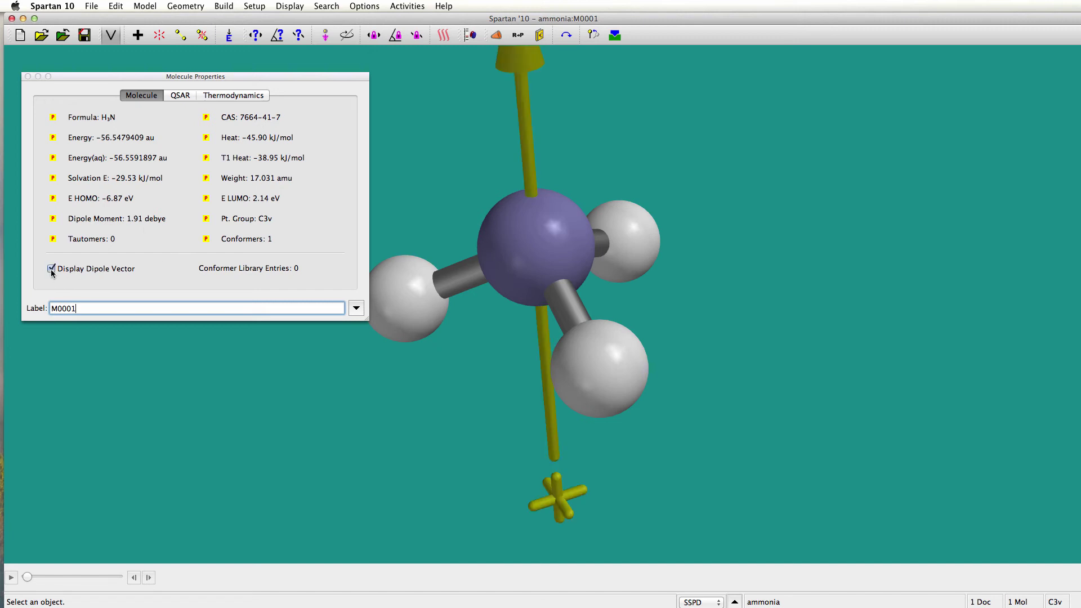
pyautogui.click(734, 352)
pyautogui.scroll(-3, 733, 352)
pyautogui.scroll(-2, 734, 352)
pyautogui.moveTo(697, 394); pyautogui.dragTo(807, 251)
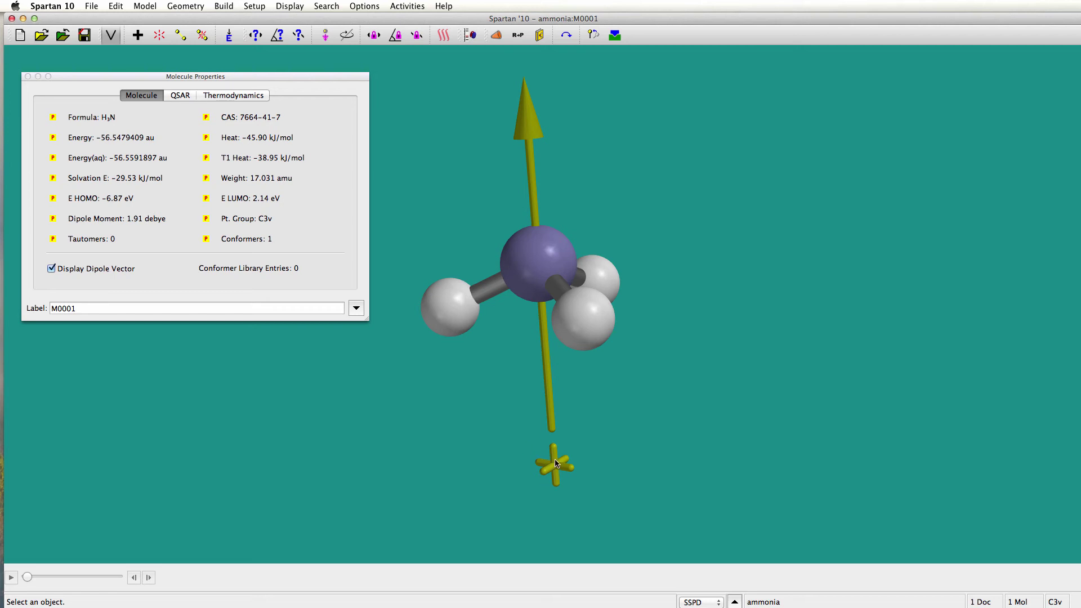
pyautogui.moveTo(538, 454); pyautogui.dragTo(410, 374)
pyautogui.moveTo(552, 408); pyautogui.dragTo(825, 421)
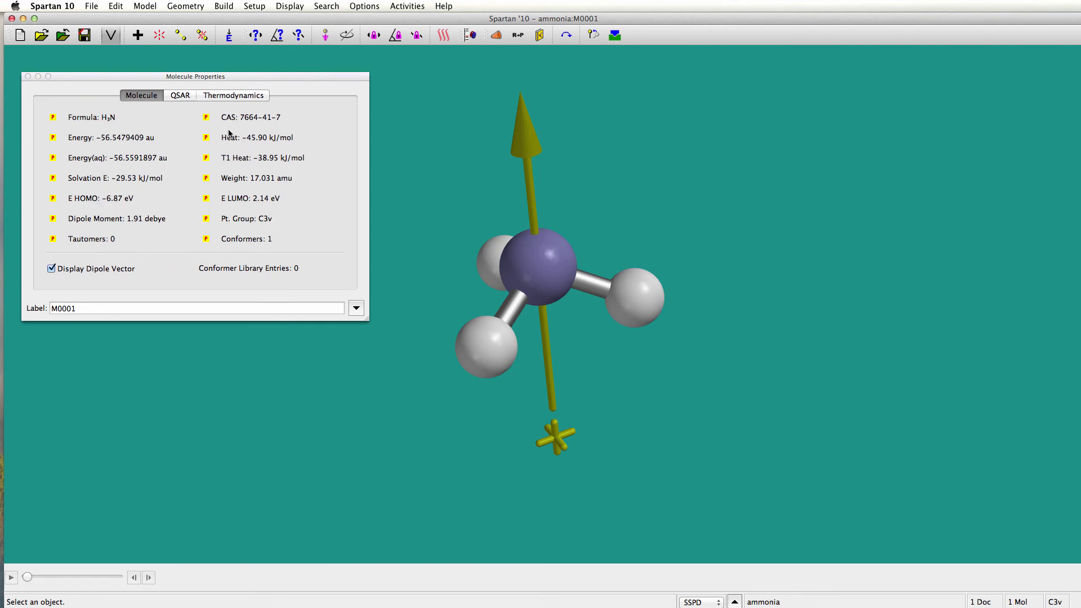
# Step: Browse the Thermodynamics and QSAR properties, then uncheck Display Dipole Vector
pyautogui.click(217, 95)
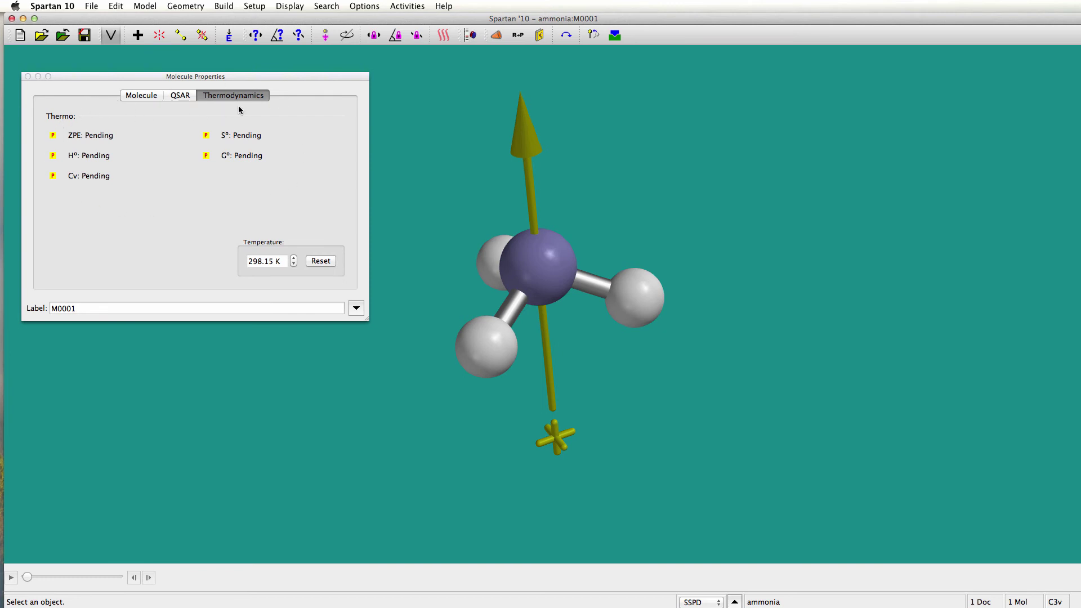
pyautogui.click(182, 96)
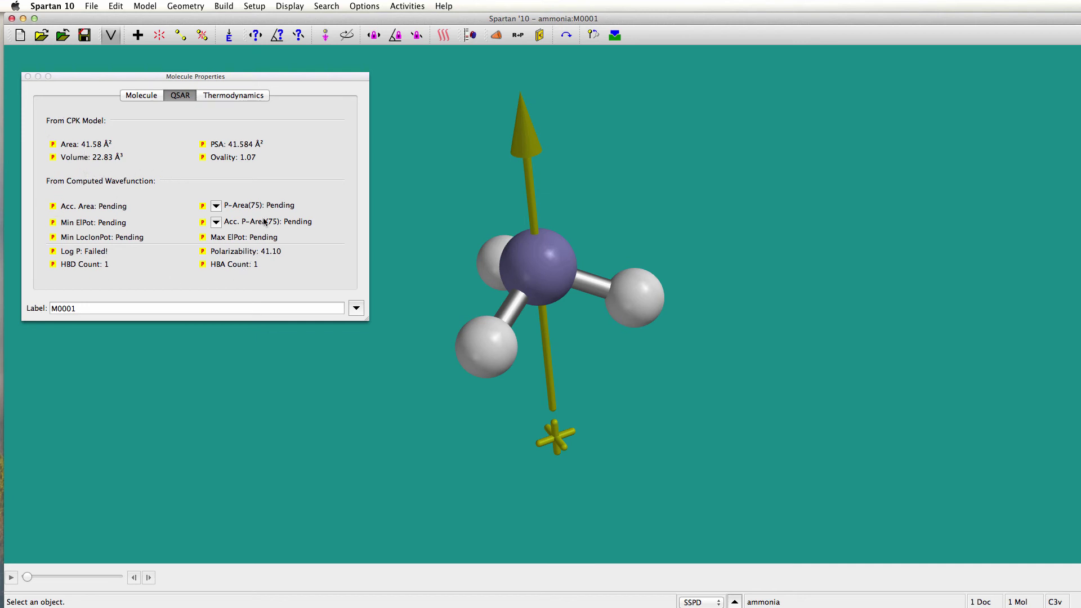
pyautogui.click(140, 96)
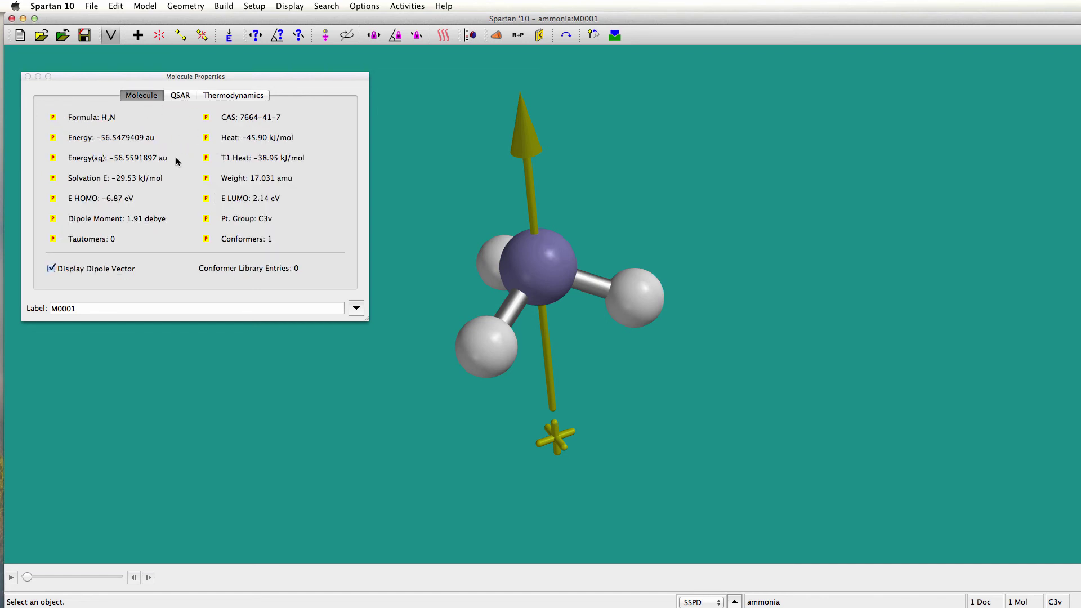
pyautogui.click(51, 269)
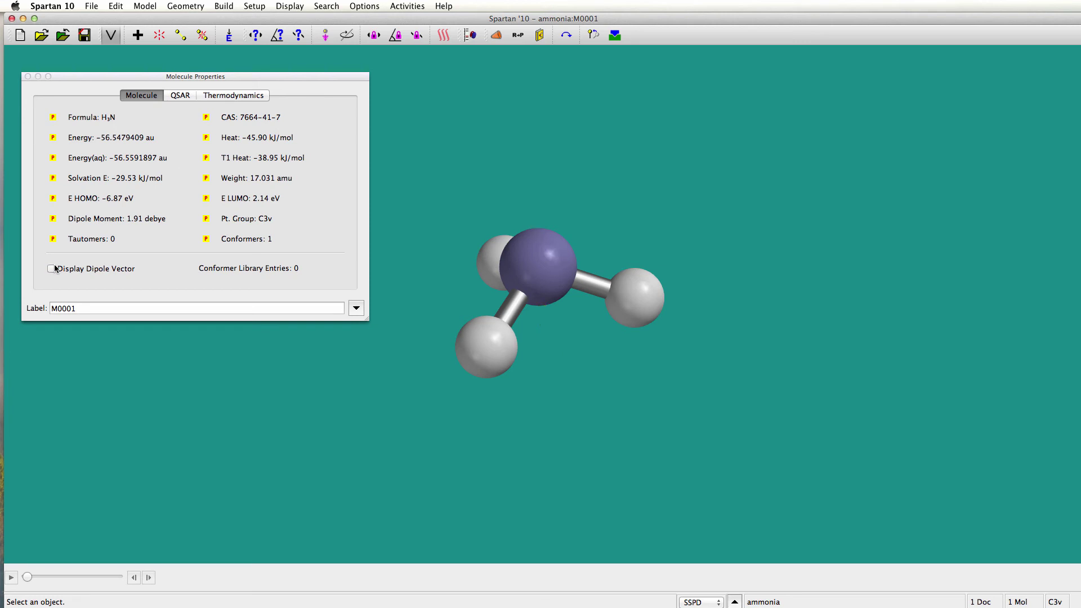
# Step: Close the Molecule Properties window and rotate the ammonia model to a new orientation
pyautogui.click(27, 76)
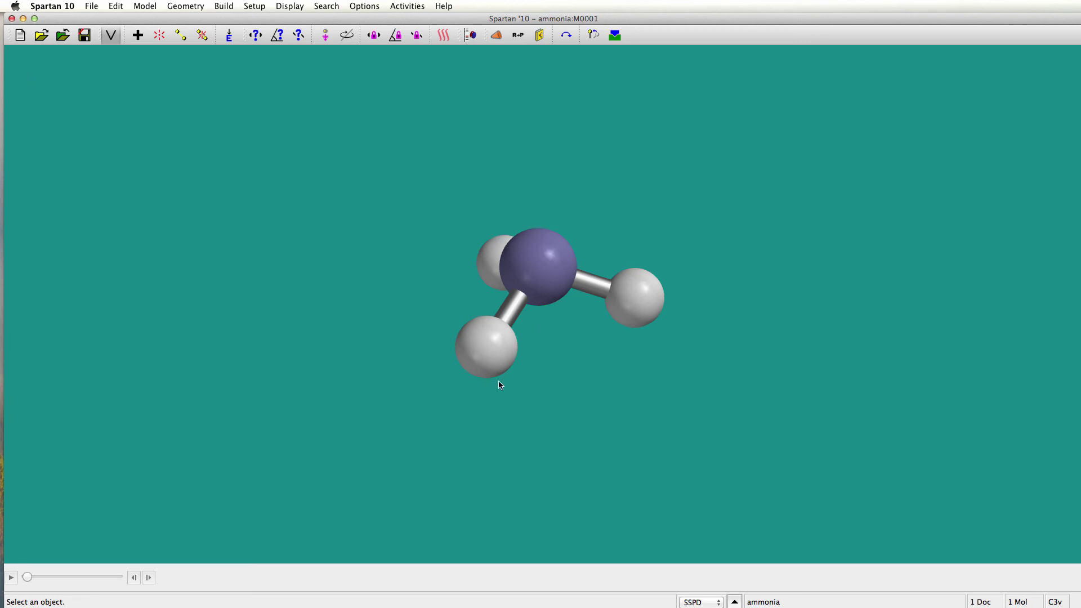
pyautogui.moveTo(519, 394); pyautogui.dragTo(308, 253)
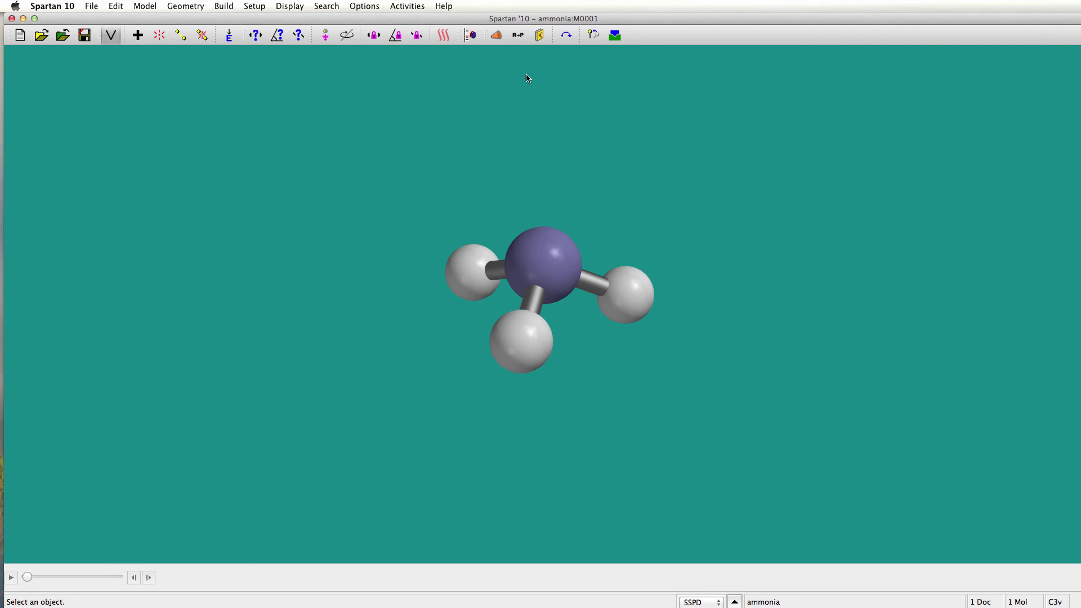
# Step: Start a new document and place a test iron (Fe) atom from the Model Kit
pyautogui.click(20, 36)
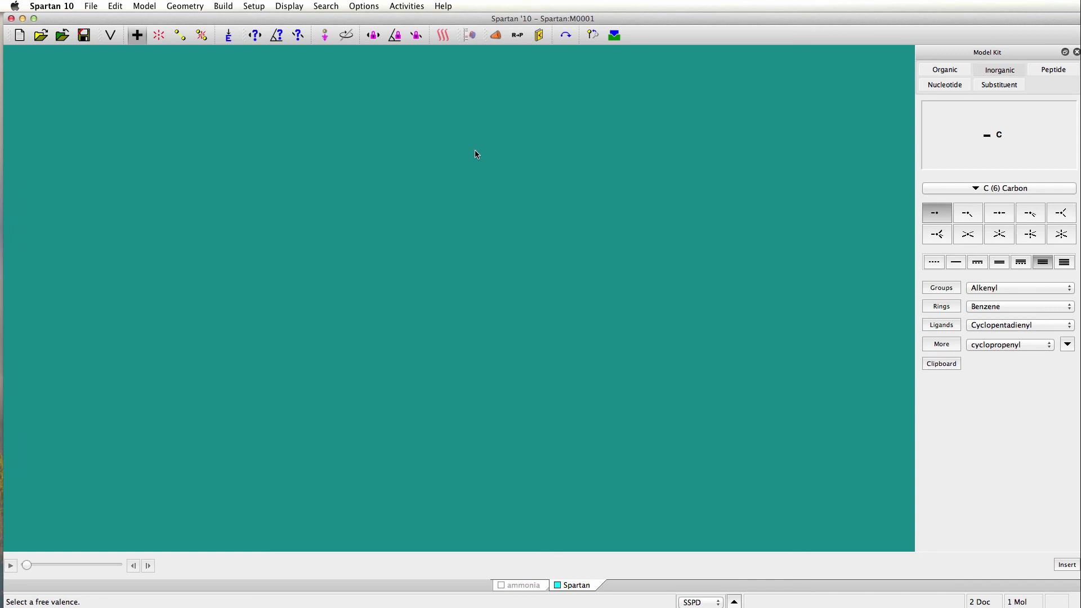
pyautogui.click(994, 191)
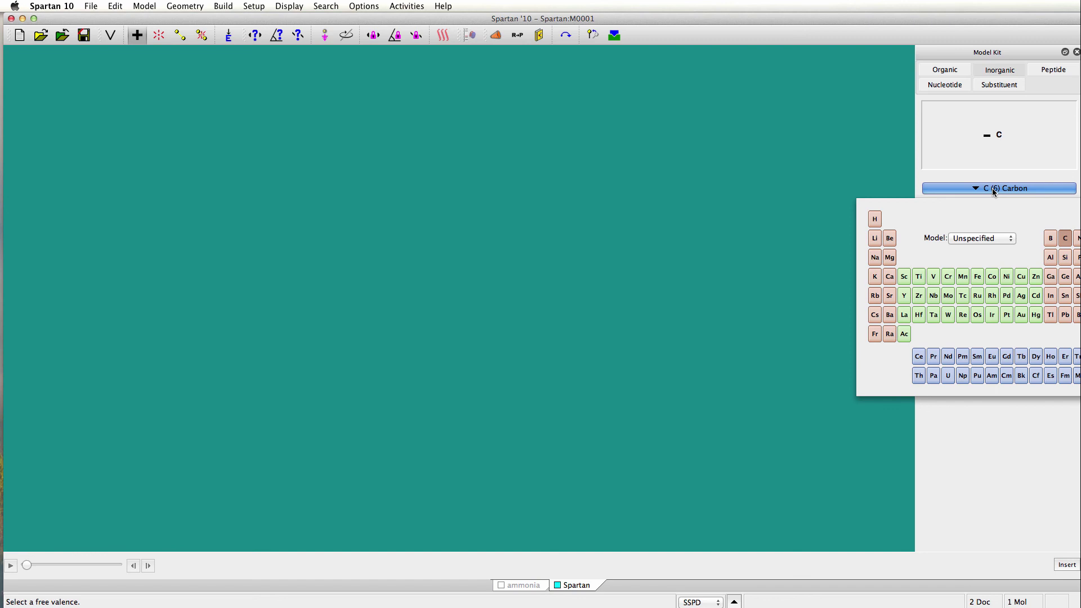
pyautogui.click(978, 277)
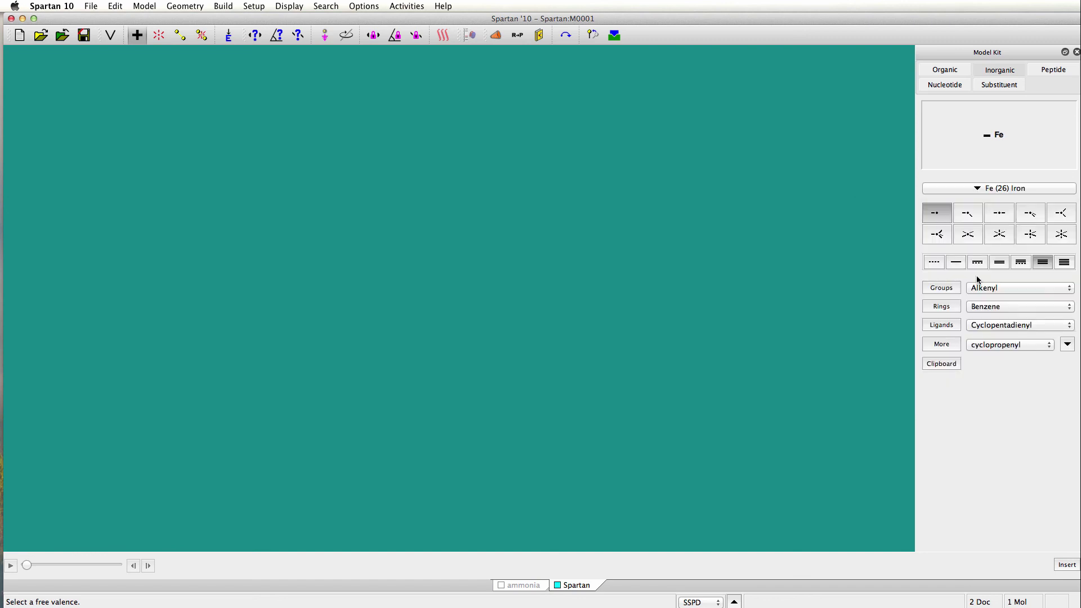
pyautogui.click(446, 260)
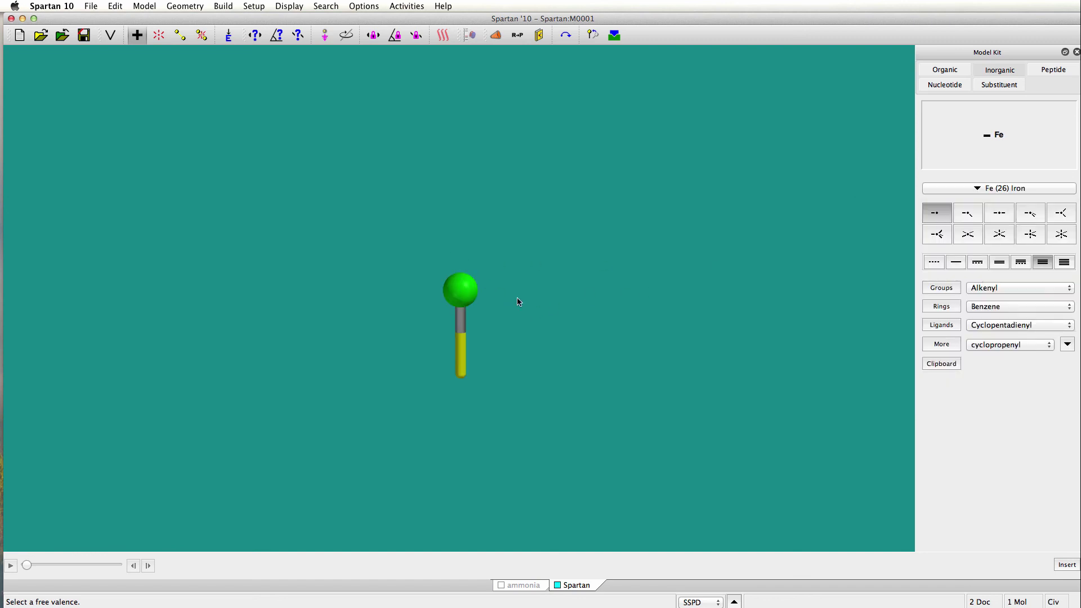
pyautogui.moveTo(512, 343); pyautogui.dragTo(390, 269)
pyautogui.moveTo(607, 379); pyautogui.dragTo(445, 357)
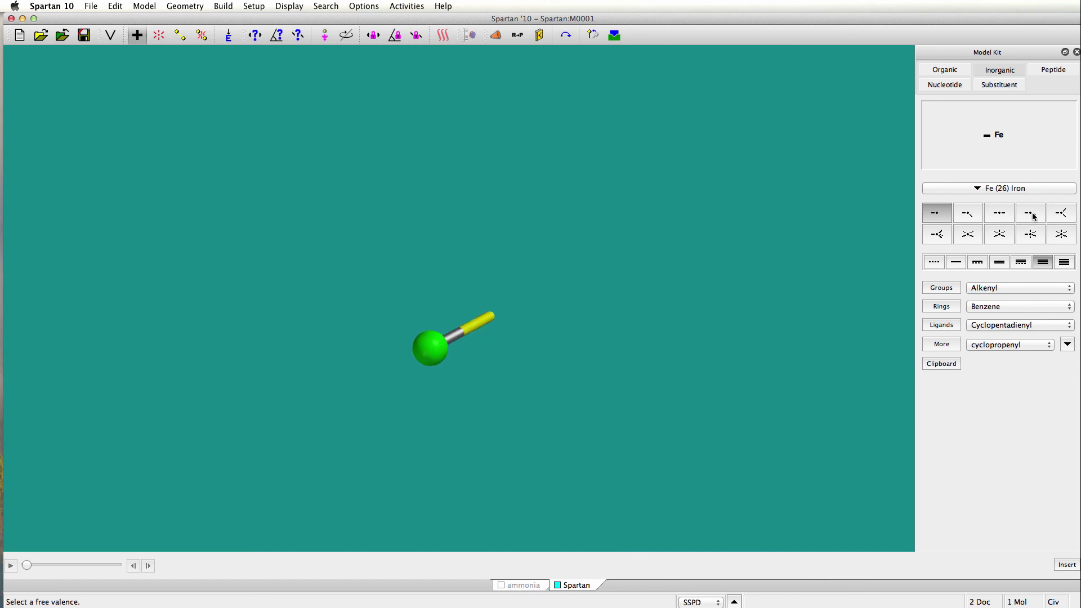
# Step: Place a second iron fragment with another geometry, then delete both iron fragments
pyautogui.click(1030, 215)
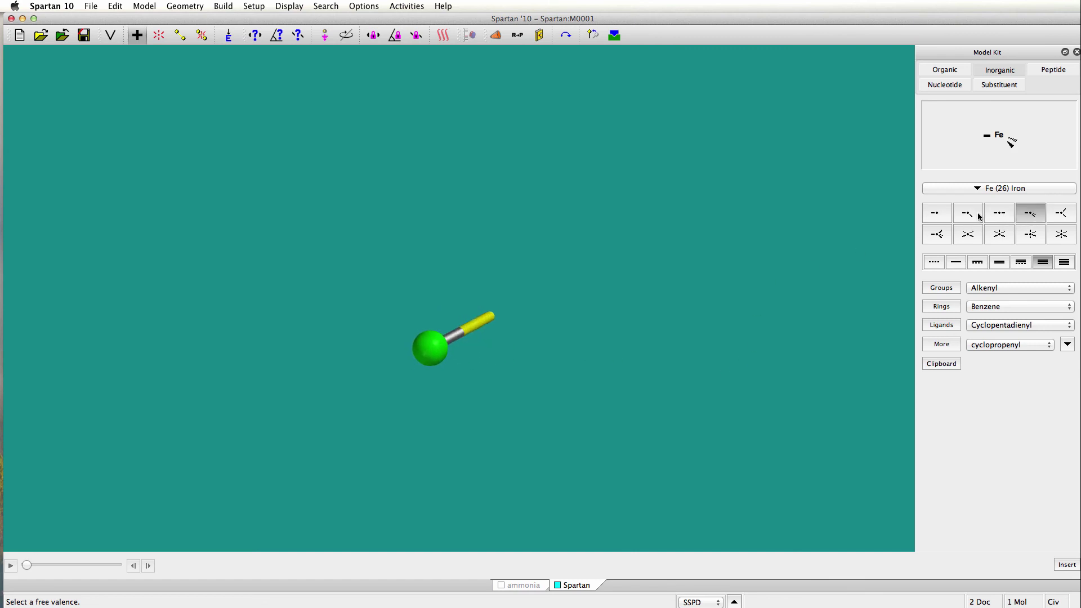
pyautogui.click(501, 213)
pyautogui.moveTo(626, 271); pyautogui.dragTo(558, 231)
pyautogui.click(159, 35)
pyautogui.click(388, 165)
pyautogui.click(516, 259)
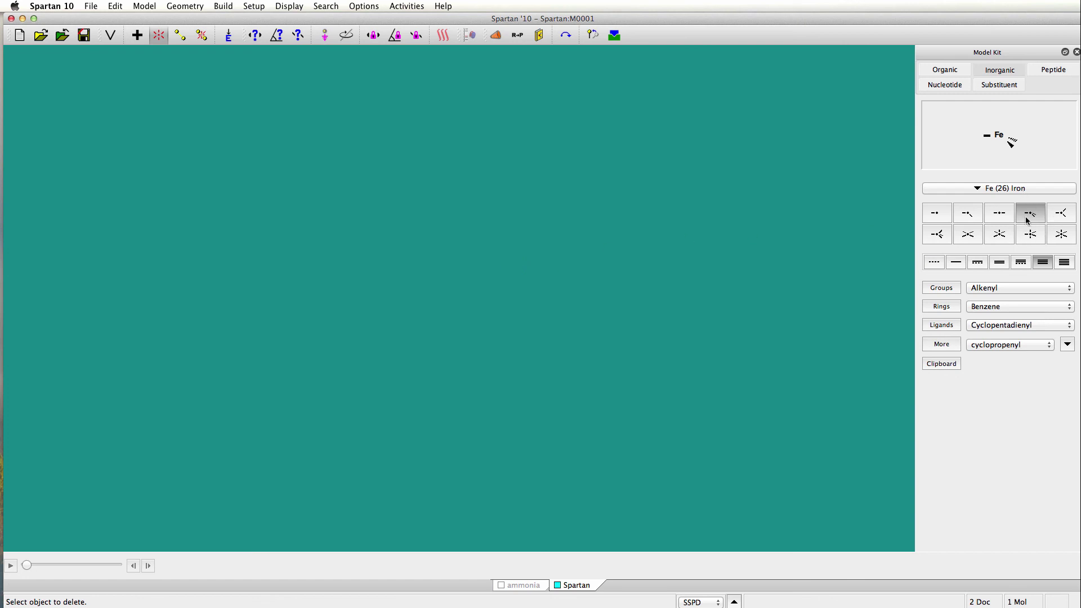
# Step: Place an octahedral sulfur (S) atom on the empty canvas
pyautogui.click(1061, 235)
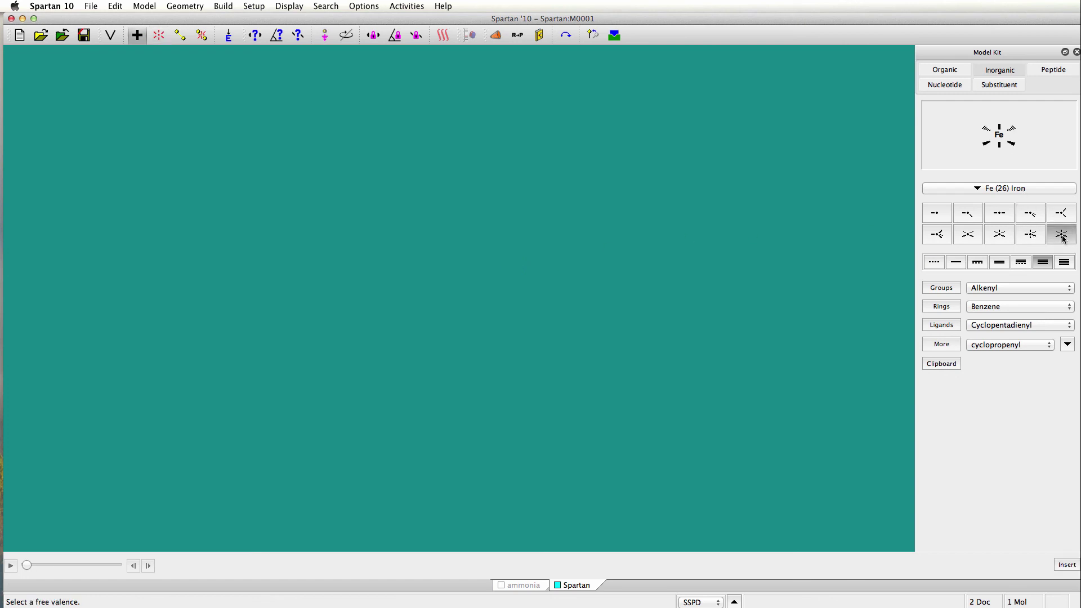
pyautogui.click(1043, 192)
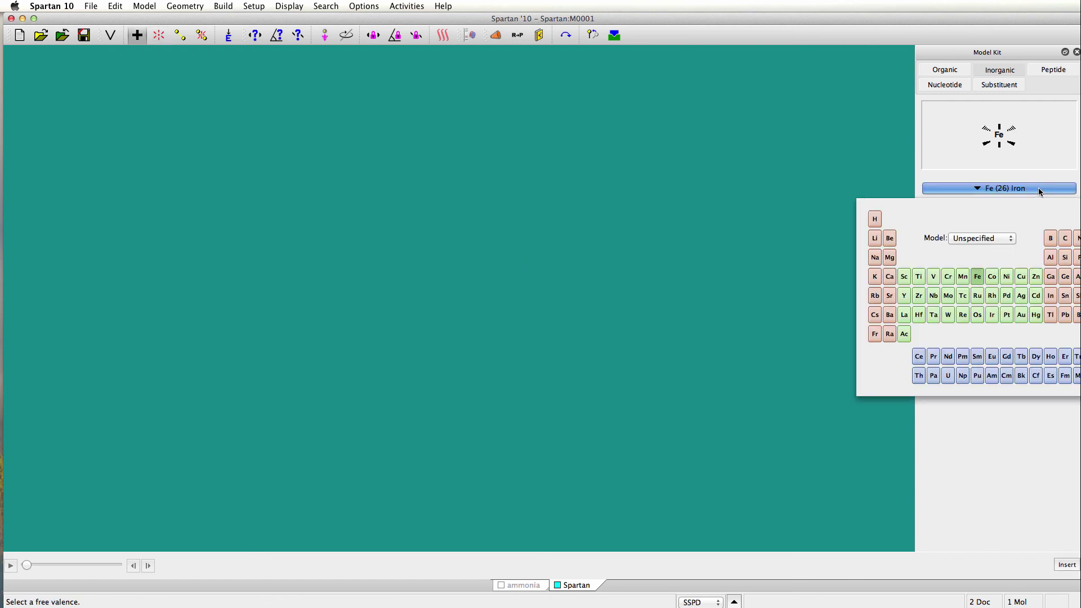
pyautogui.click(1080, 257)
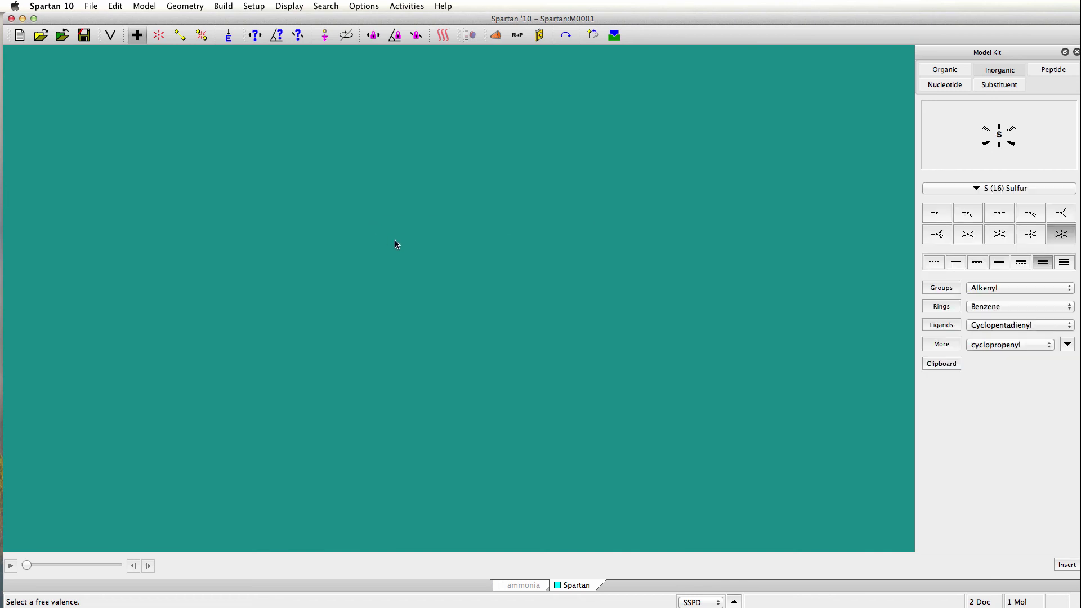
pyautogui.click(417, 250)
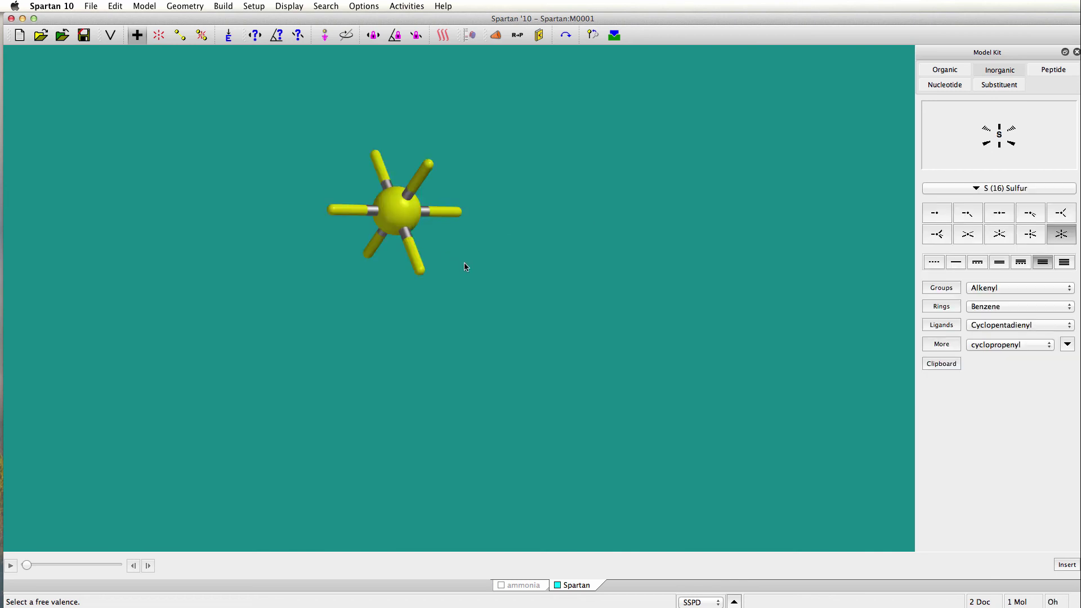
pyautogui.moveTo(466, 266); pyautogui.dragTo(543, 318)
# Step: Attach terminal fluorine atoms to sulfur's free valences to form SF6
pyautogui.click(1003, 189)
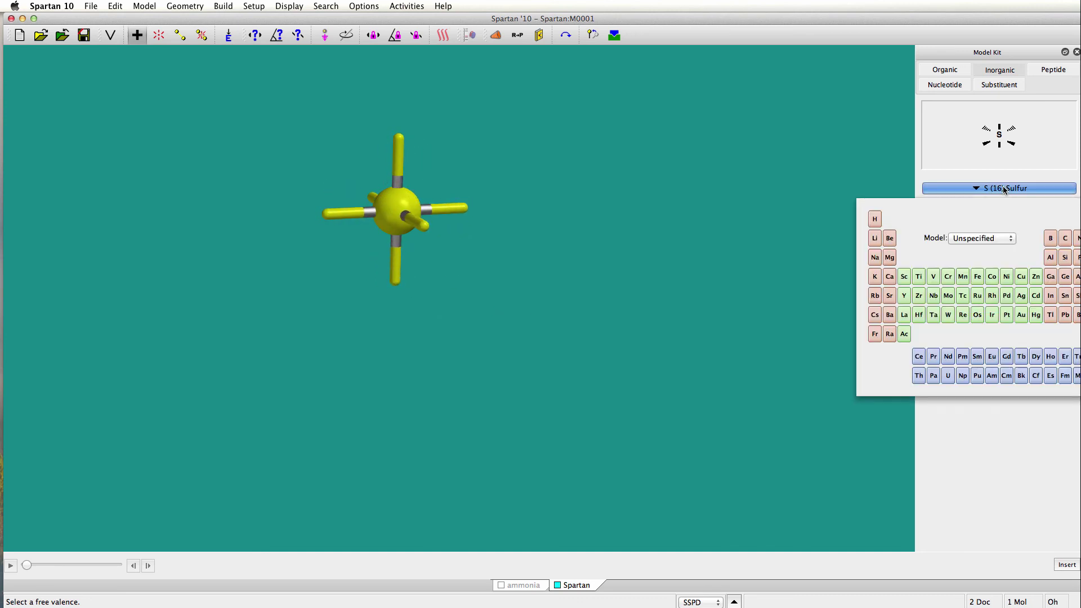
pyautogui.press('f')
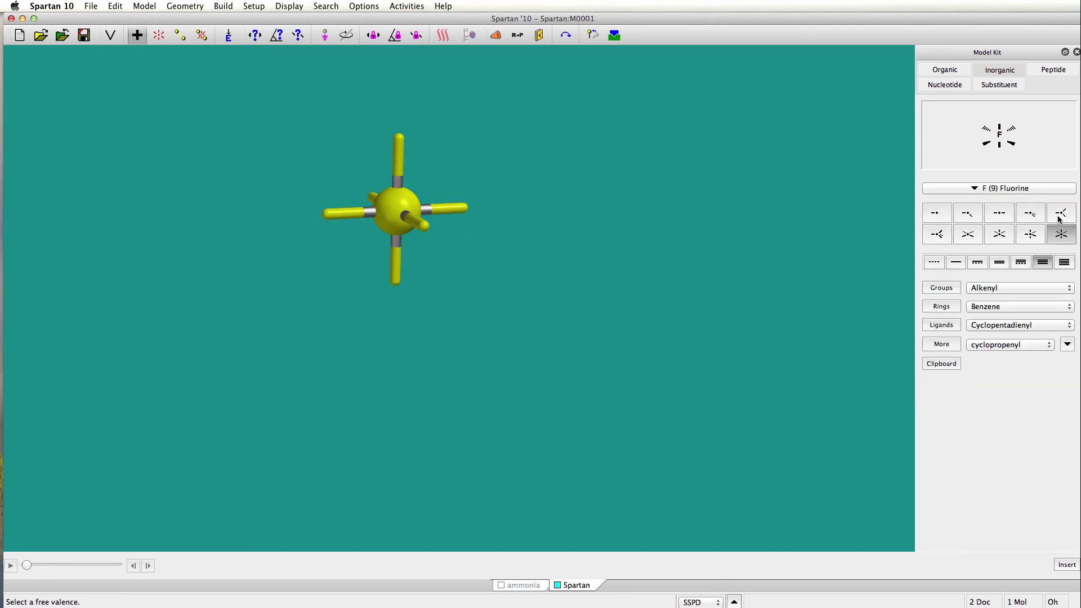
pyautogui.click(937, 214)
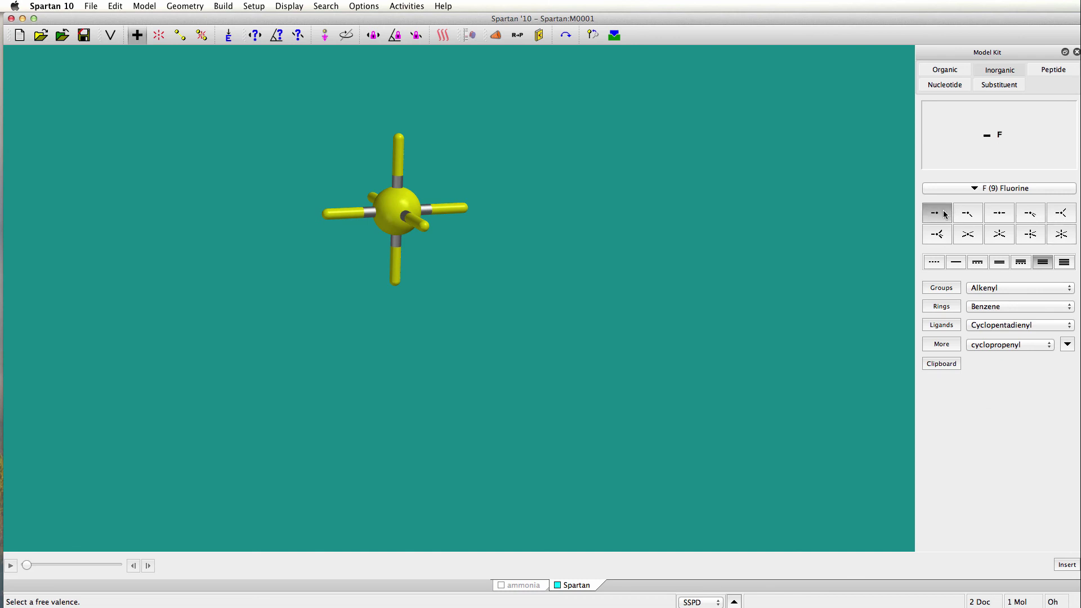
pyautogui.click(459, 210)
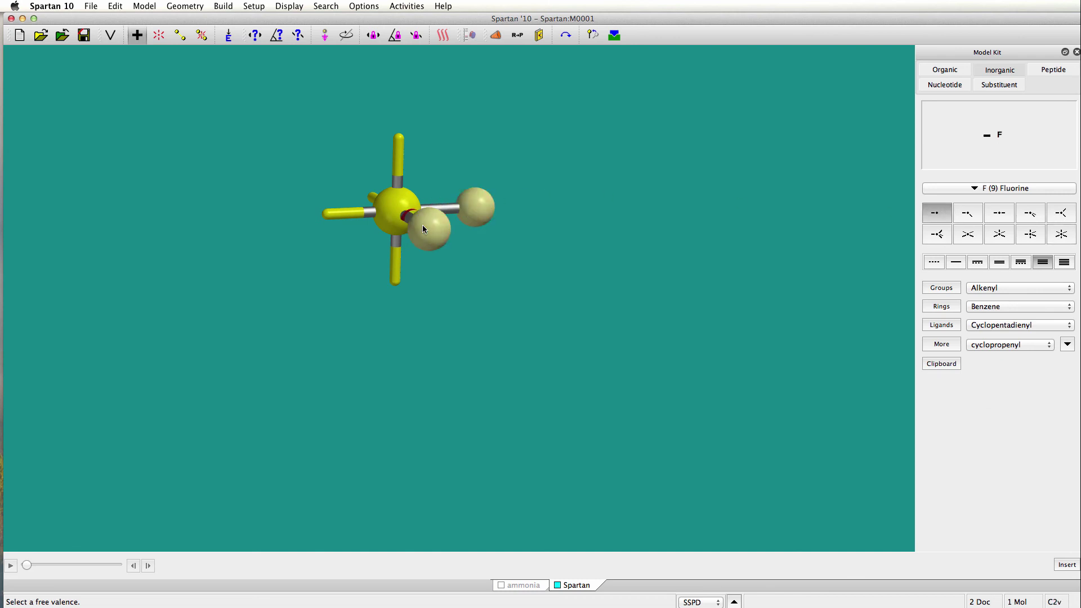
pyautogui.click(402, 156)
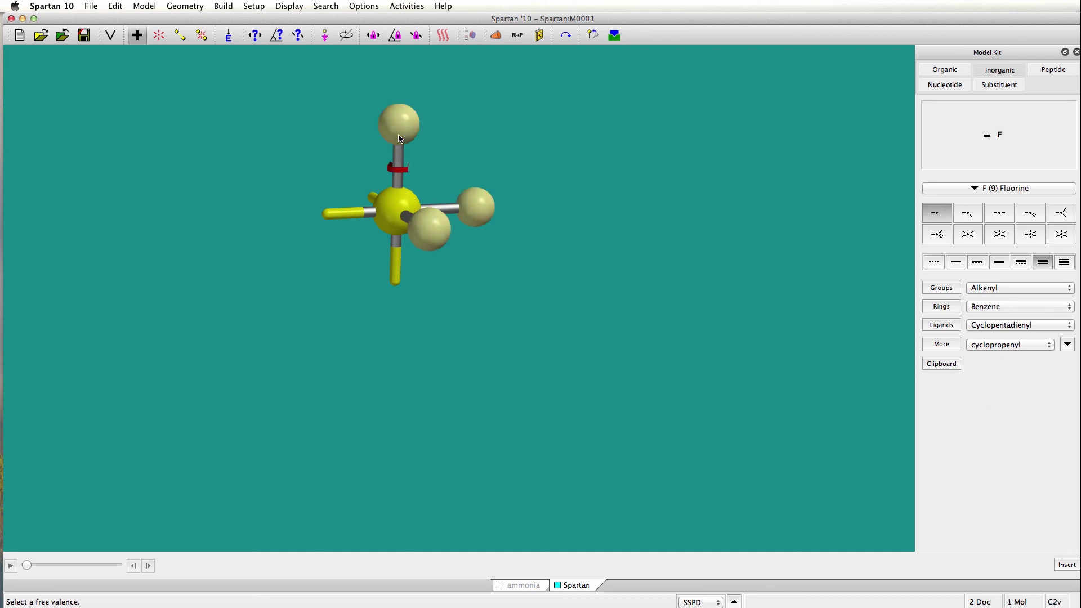
pyautogui.click(370, 197)
pyautogui.click(329, 214)
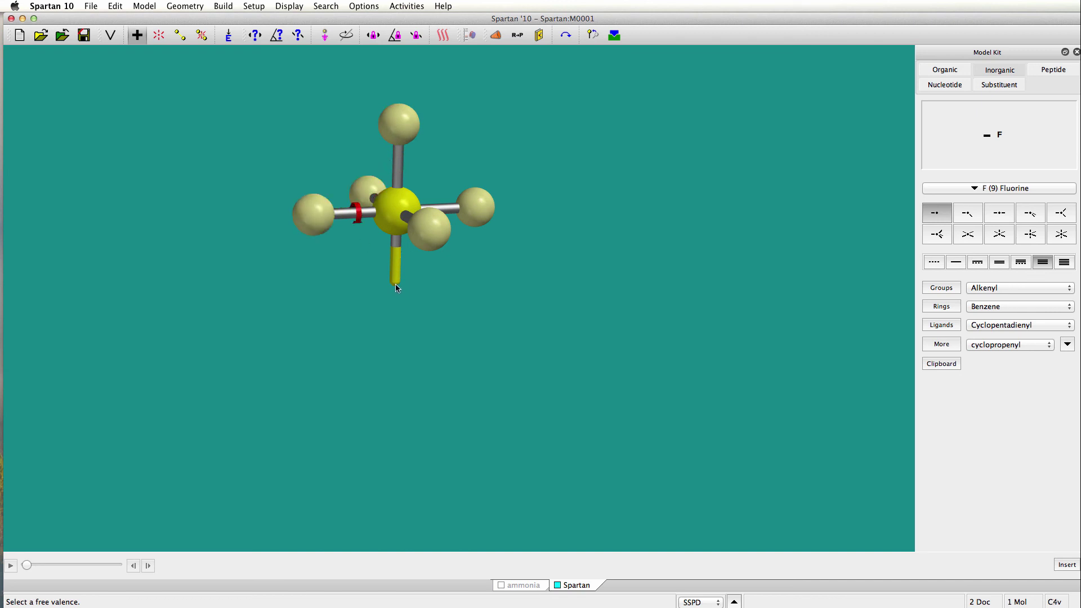
pyautogui.click(396, 287)
pyautogui.moveTo(446, 304); pyautogui.dragTo(615, 312)
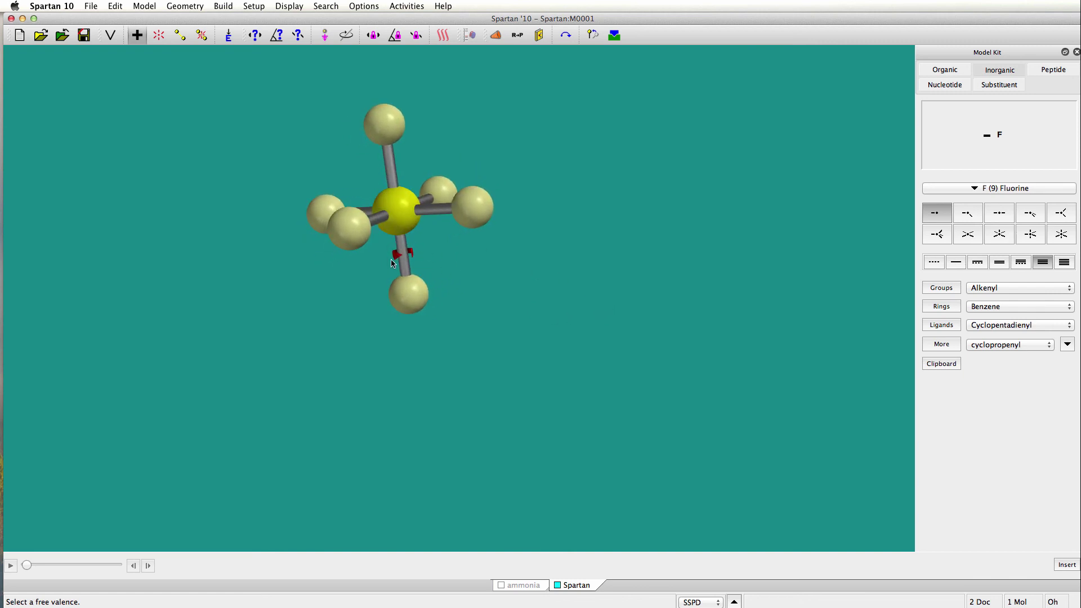
pyautogui.moveTo(451, 278); pyautogui.dragTo(556, 269)
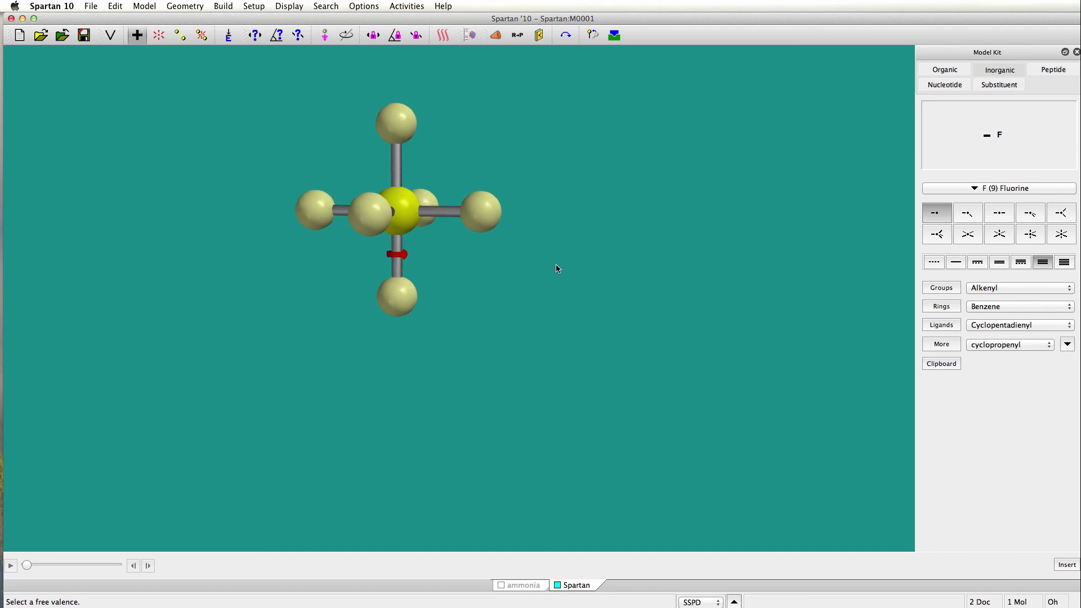
pyautogui.click(110, 35)
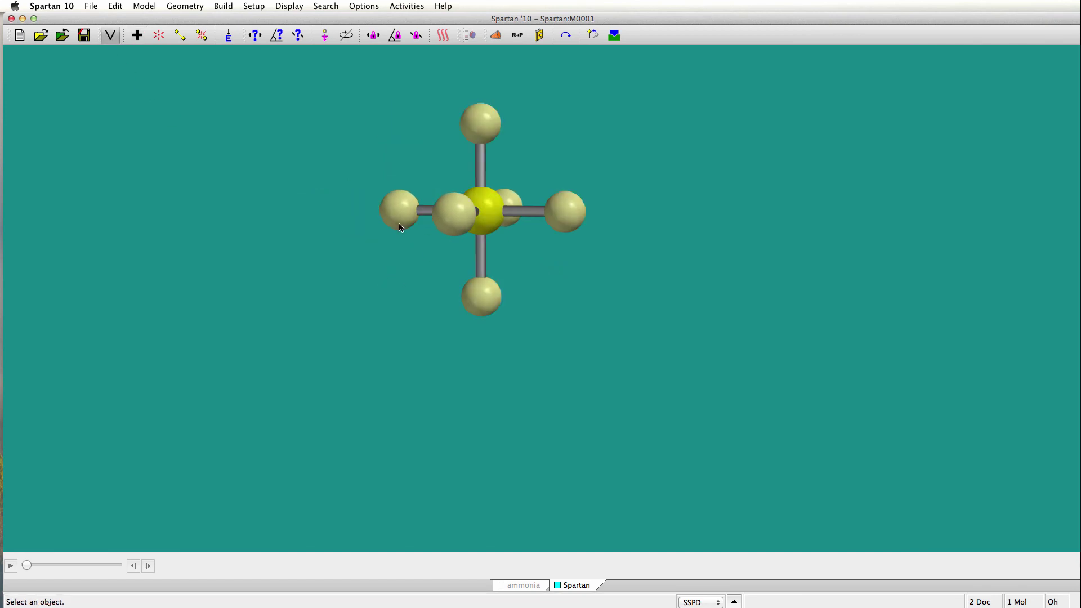